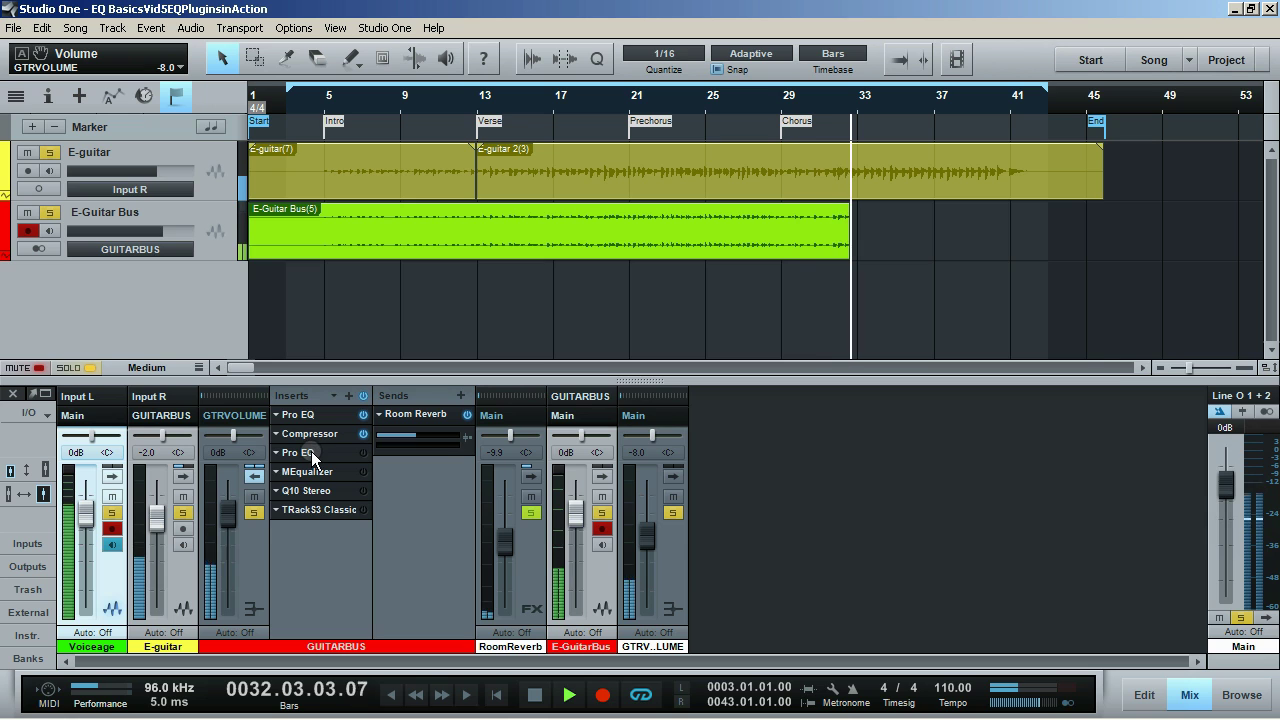
Step: Enable the third insert on GUITARBUS, Pro EQ, and open it with the spectrum in Third Octave mode
{"action": "left_click", "coordinate": [363, 452]}
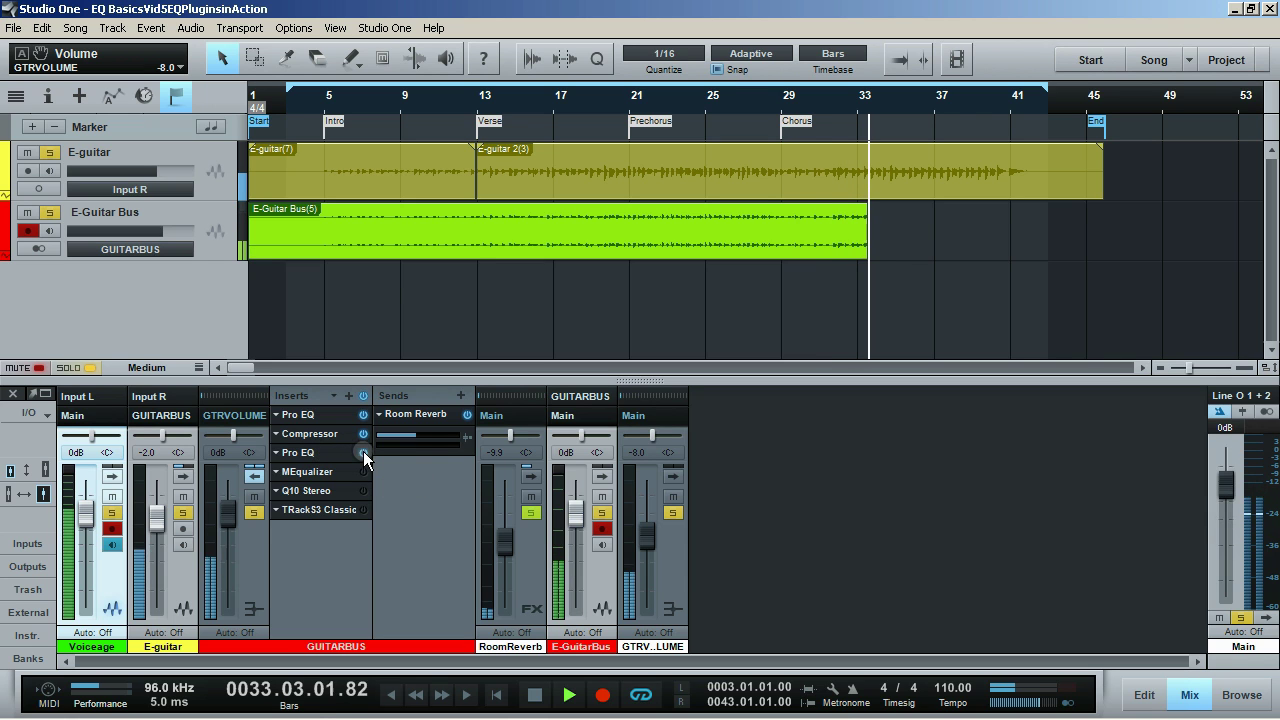
{"action": "left_click", "coordinate": [309, 453]}
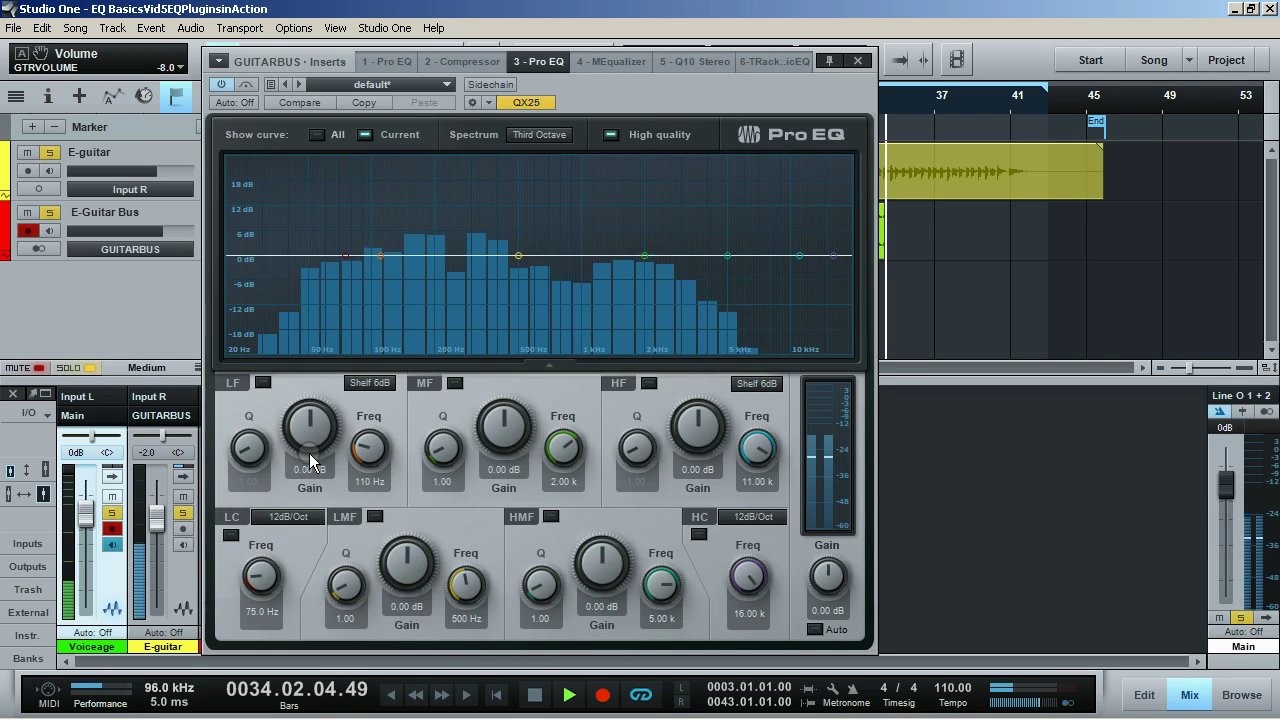
{"action": "left_click", "coordinate": [515, 134]}
{"action": "left_click", "coordinate": [540, 171]}
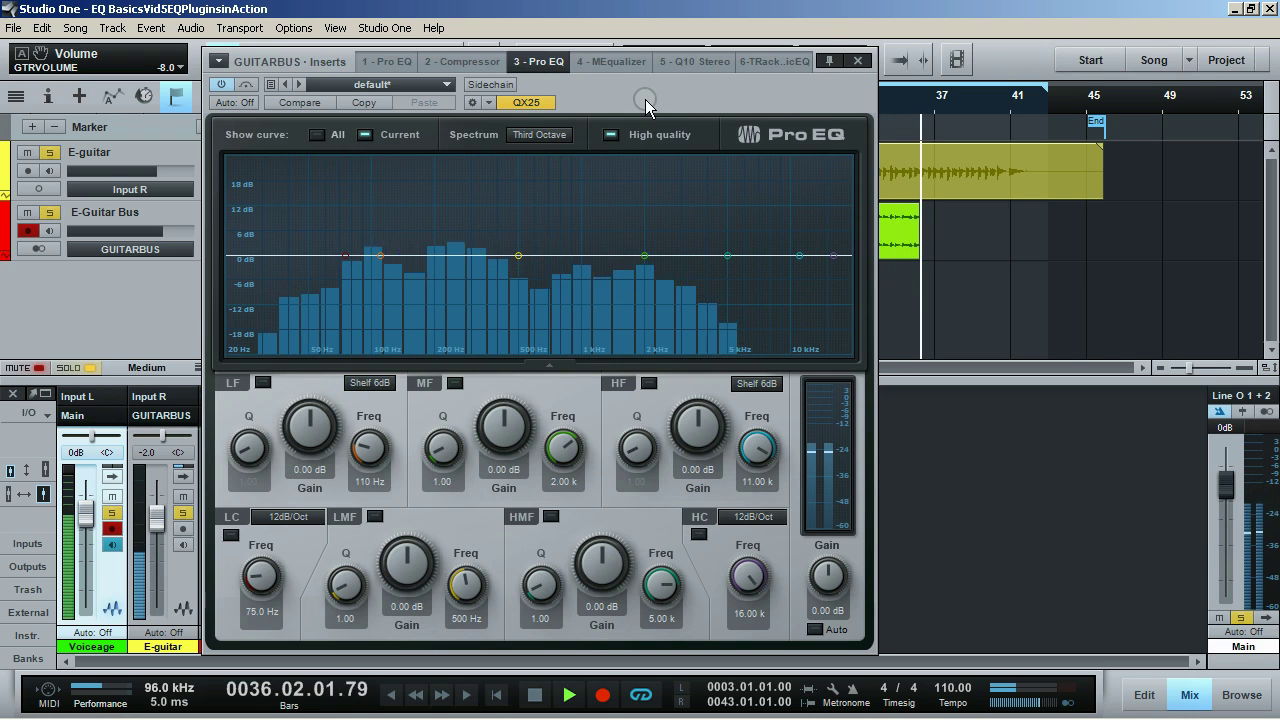
Step: Switch to the MEqualizer insert on GUITARBUS and turn off its notch band between 5 and 10 kHz
{"action": "left_click", "coordinate": [619, 64]}
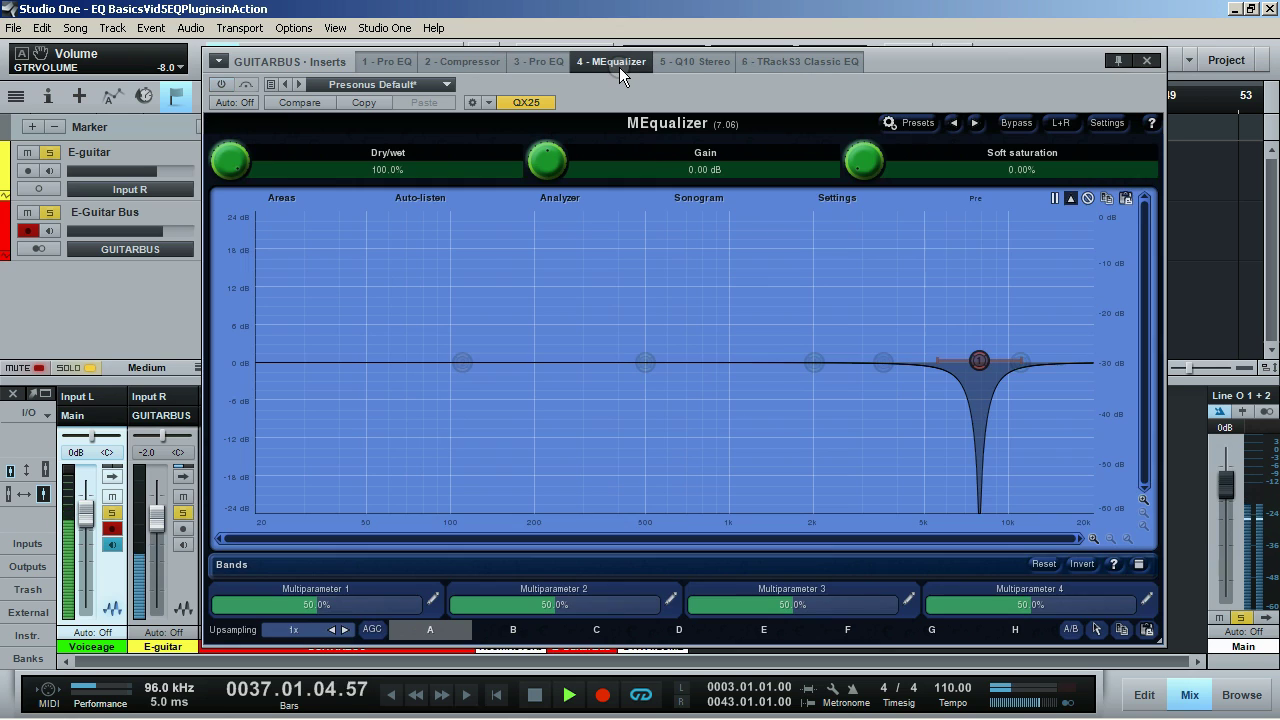
{"action": "double_click", "coordinate": [980, 362]}
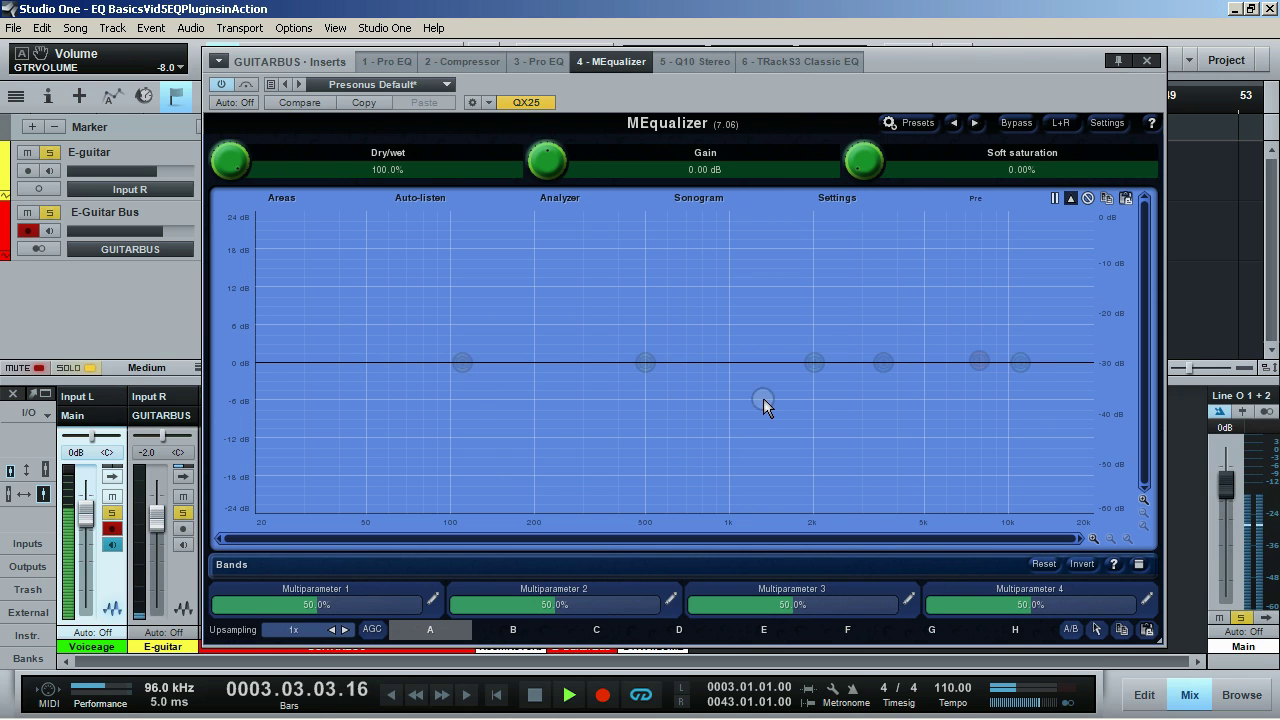
Step: Review the filter types in Band 2's settings and try out the soft saturation control
{"action": "right_click", "coordinate": [461, 363]}
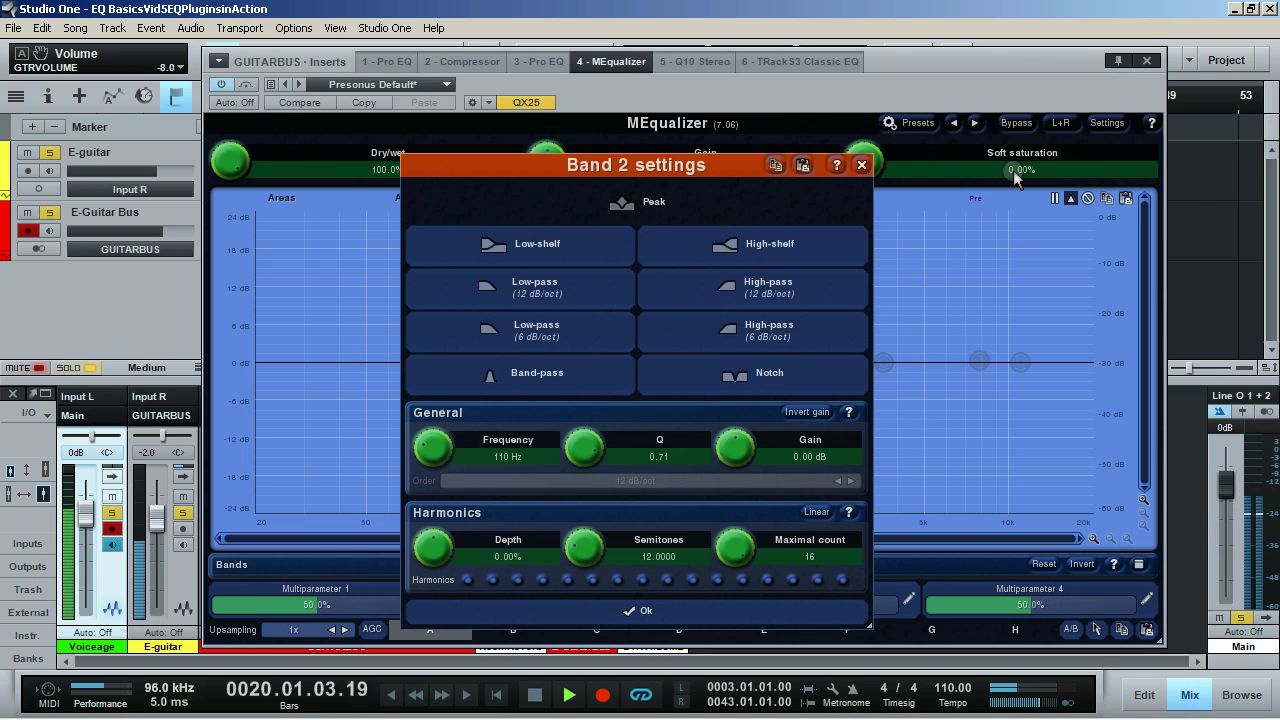
{"action": "left_click_drag", "start_coordinate": [770, 166], "coordinate": [708, 170]}
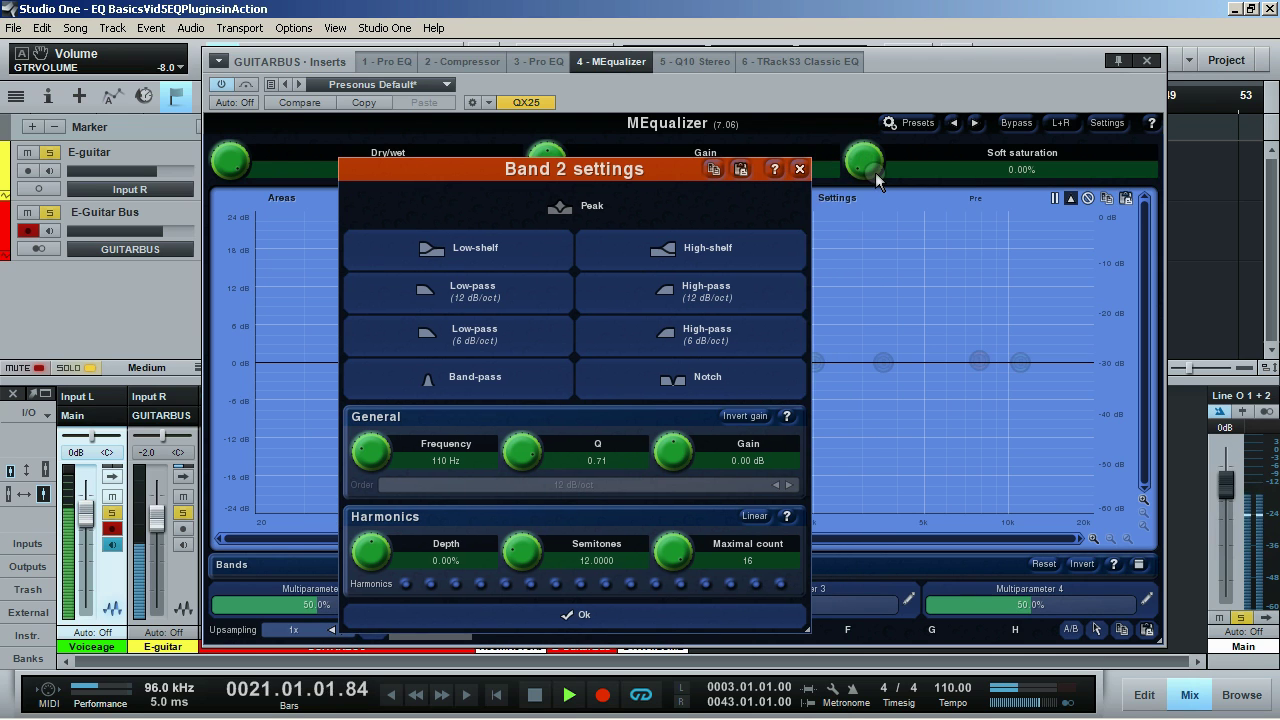
{"action": "left_click", "coordinate": [861, 165]}
{"action": "left_click_drag", "start_coordinate": [865, 167], "coordinate": [862, 140]}
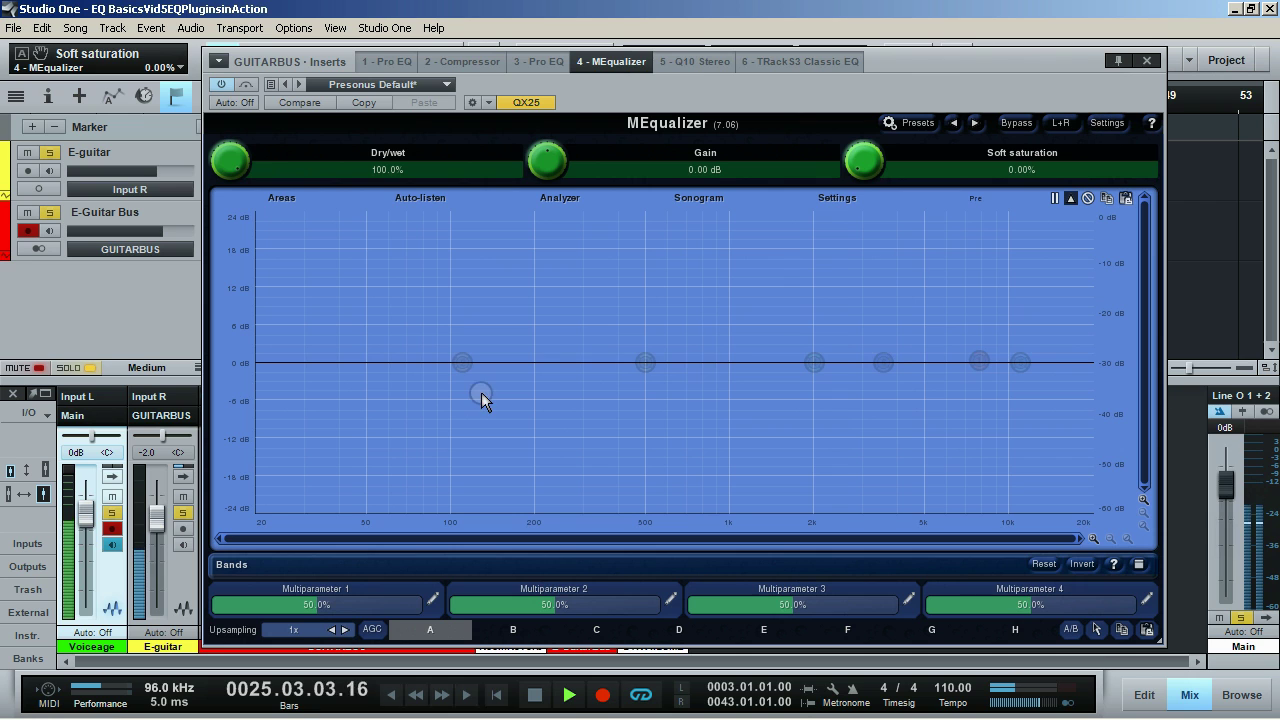
Step: Cut band 2 by about 3.7 dB at 107 Hz and narrow it to a Q of about 1.7
{"action": "mouse_move", "coordinate": [460, 368]}
{"action": "left_mouse_down"}
{"action": "mouse_move", "coordinate": [463, 389]}
{"action": "mouse_move", "coordinate": [445, 403]}
{"action": "mouse_move", "coordinate": [460, 363]}
{"action": "mouse_move", "coordinate": [463, 390]}
{"action": "left_mouse_up"}
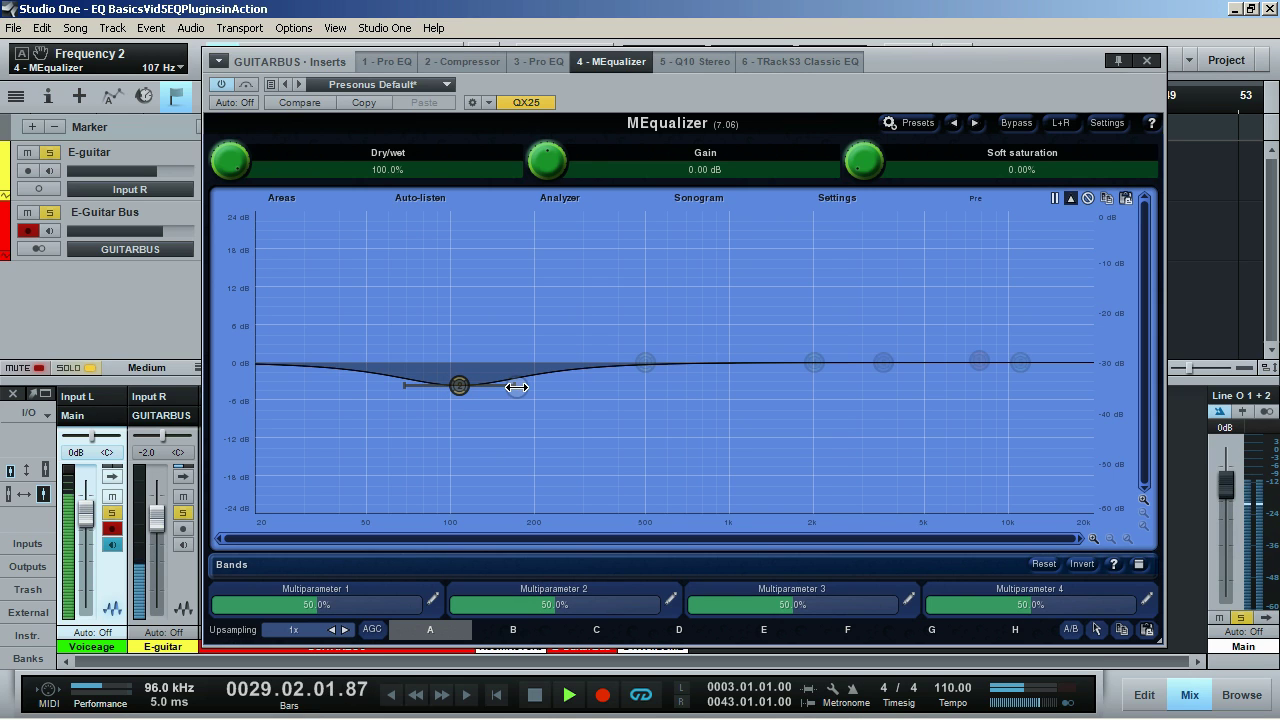
{"action": "left_click_drag", "start_coordinate": [516, 387], "coordinate": [510, 387]}
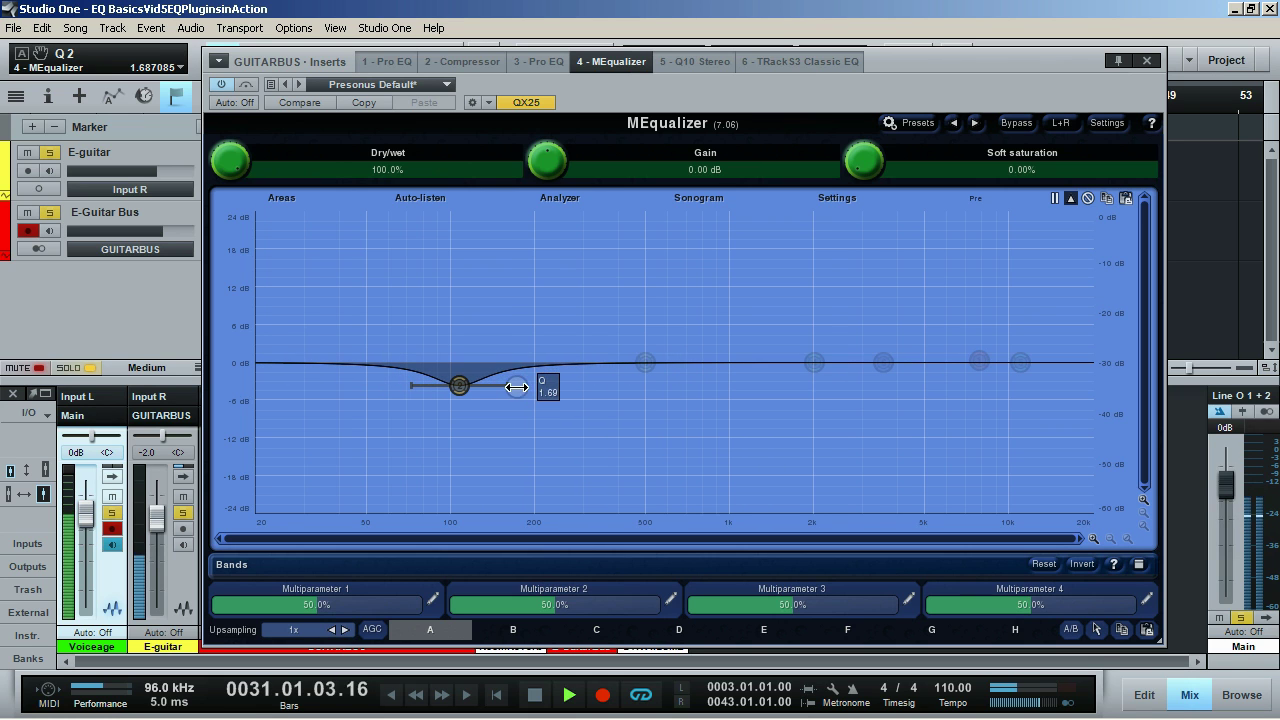
Step: Set band 2's frequency to 4359 Hz, Q to 1.74 and gain to -1.35 dB in its settings
{"action": "right_click", "coordinate": [458, 390]}
{"action": "left_click_drag", "start_coordinate": [520, 451], "coordinate": [398, 480]}
{"action": "left_click_drag", "start_coordinate": [369, 437], "coordinate": [405, 470]}
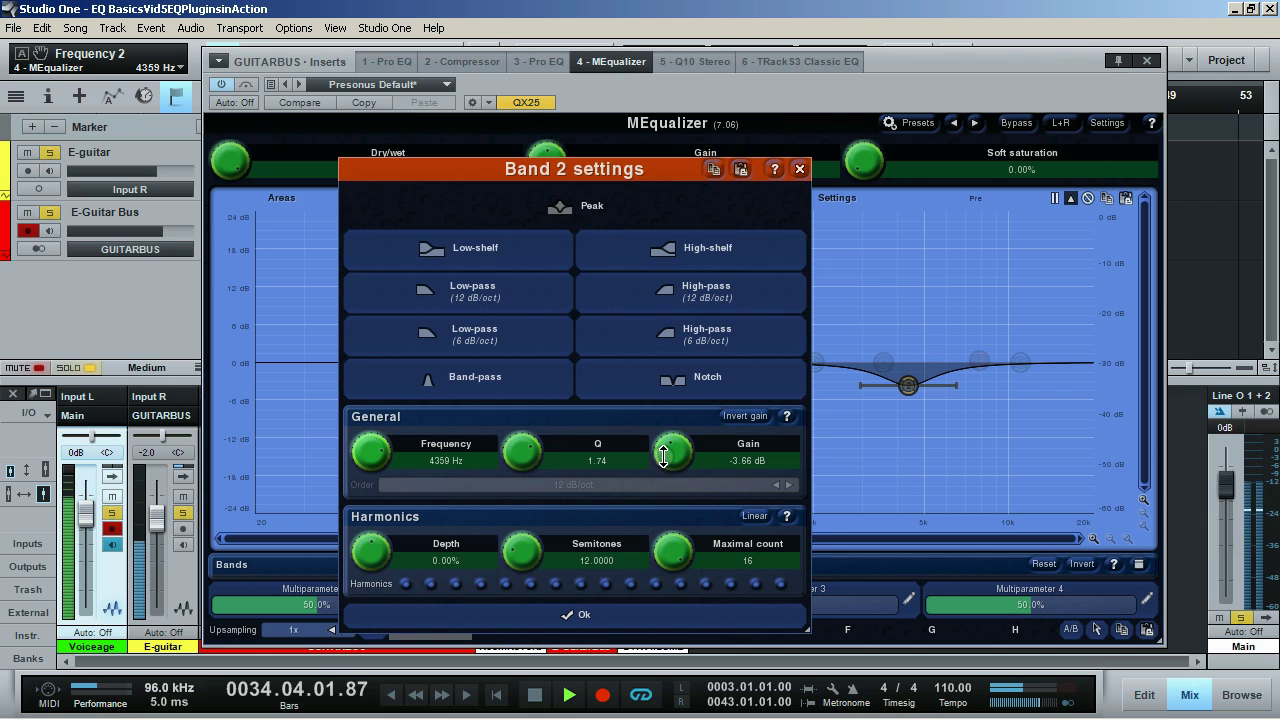
{"action": "mouse_move", "coordinate": [666, 452]}
{"action": "left_mouse_down"}
{"action": "mouse_move", "coordinate": [666, 432]}
{"action": "mouse_move", "coordinate": [666, 468]}
{"action": "mouse_move", "coordinate": [666, 436]}
{"action": "mouse_move", "coordinate": [666, 451]}
{"action": "left_mouse_up"}
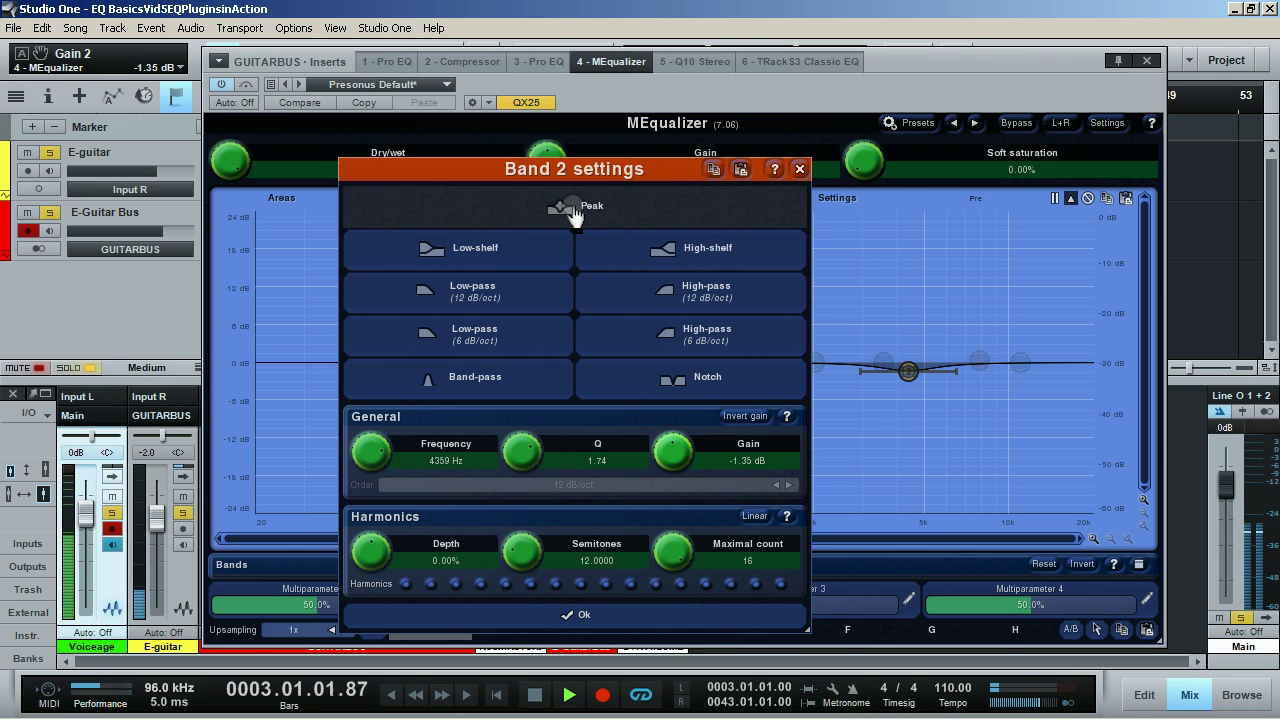
Step: Change band 2 to a Band-pass filter centred at 830 Hz with a Q of 1.95
{"action": "left_click", "coordinate": [486, 376]}
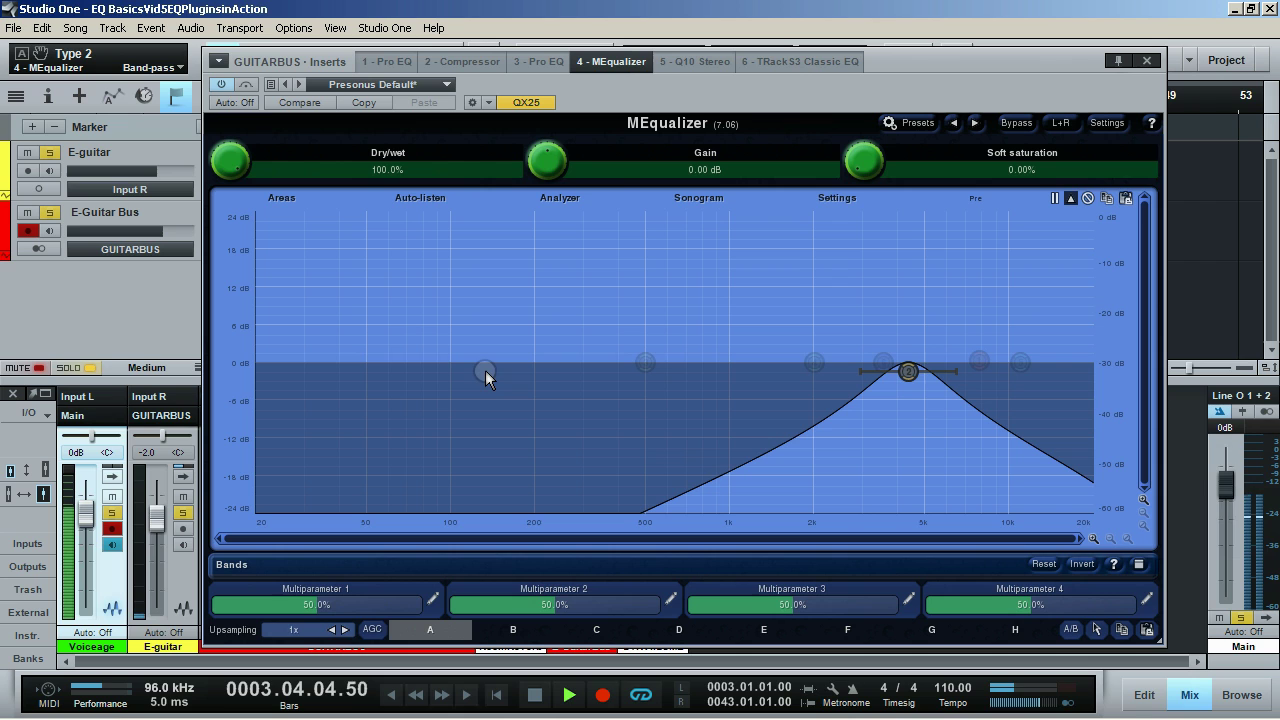
{"action": "left_click_drag", "start_coordinate": [912, 373], "coordinate": [710, 364]}
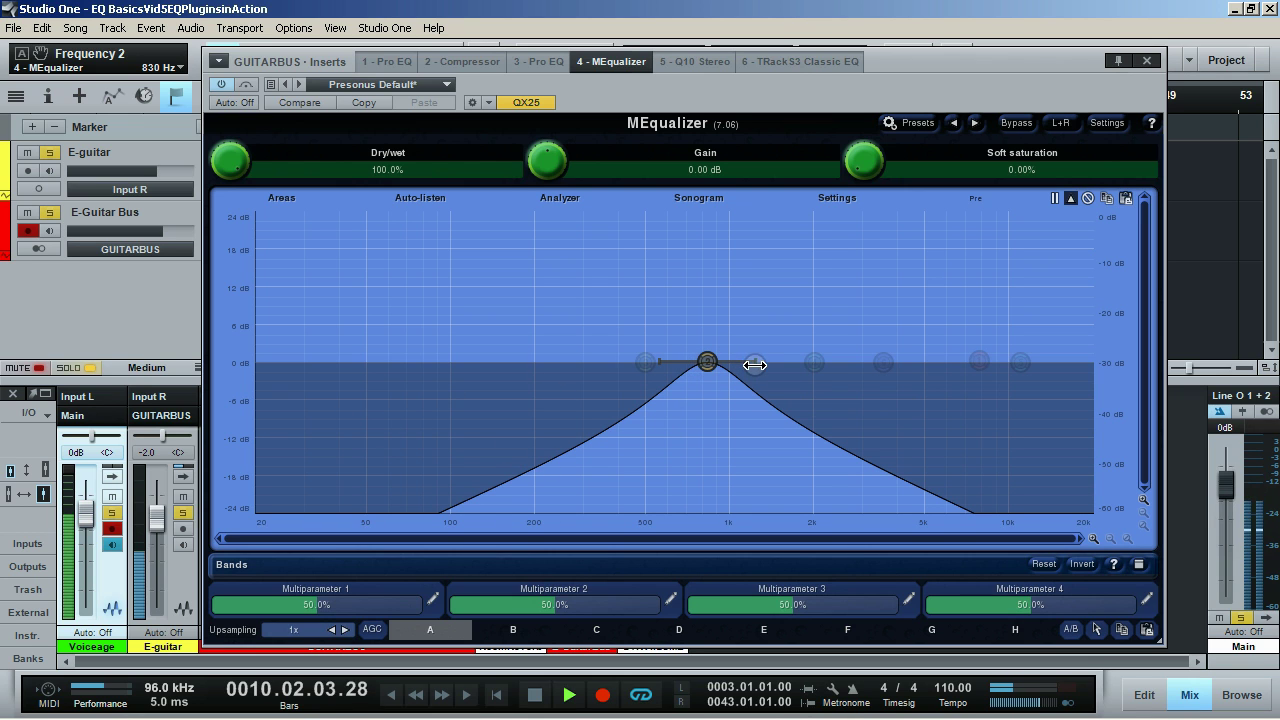
{"action": "left_click_drag", "start_coordinate": [755, 362], "coordinate": [755, 362]}
Step: Change band 2 to a Notch filter and move it up to 3104 Hz
{"action": "right_click", "coordinate": [703, 360]}
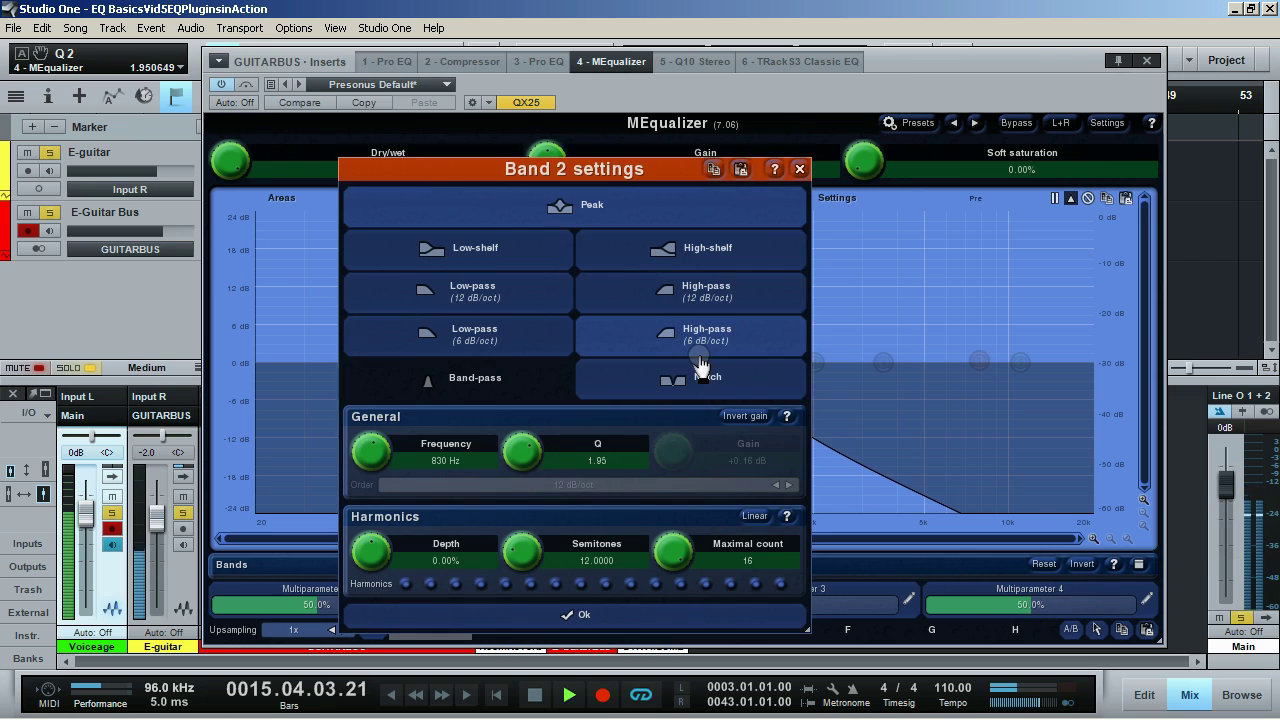
{"action": "left_click", "coordinate": [700, 370]}
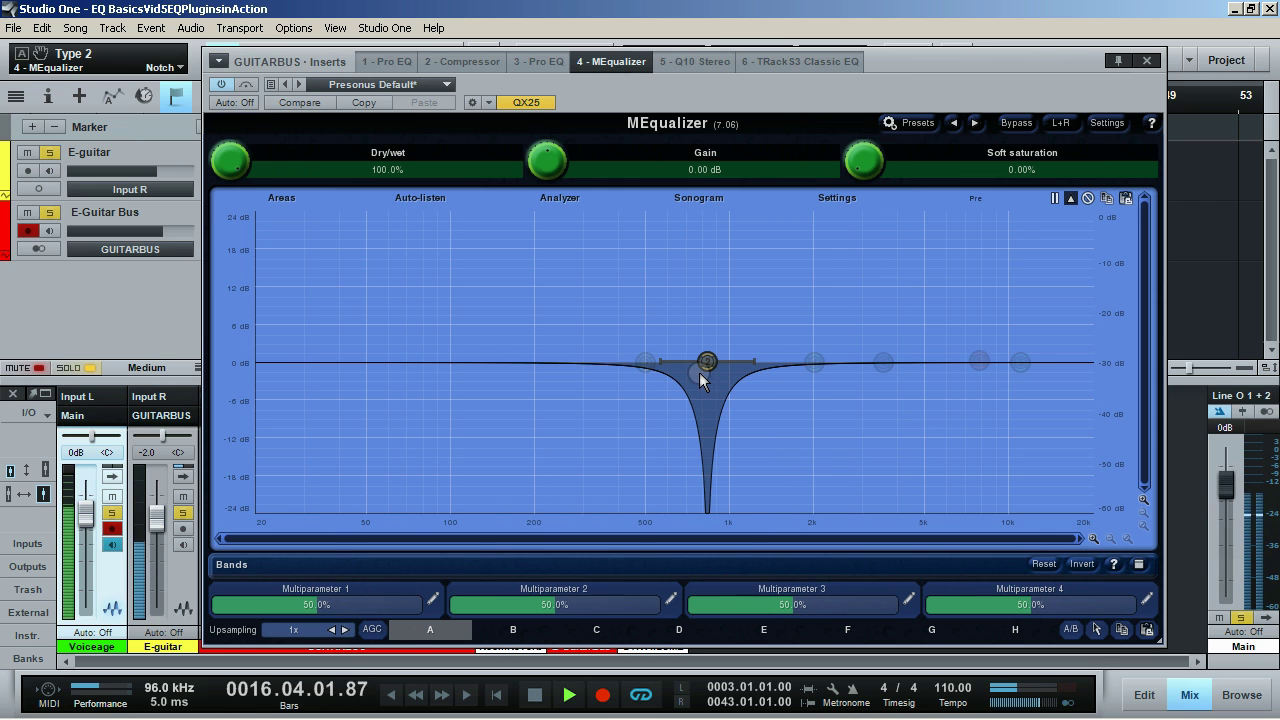
{"action": "left_click_drag", "start_coordinate": [714, 369], "coordinate": [856, 364]}
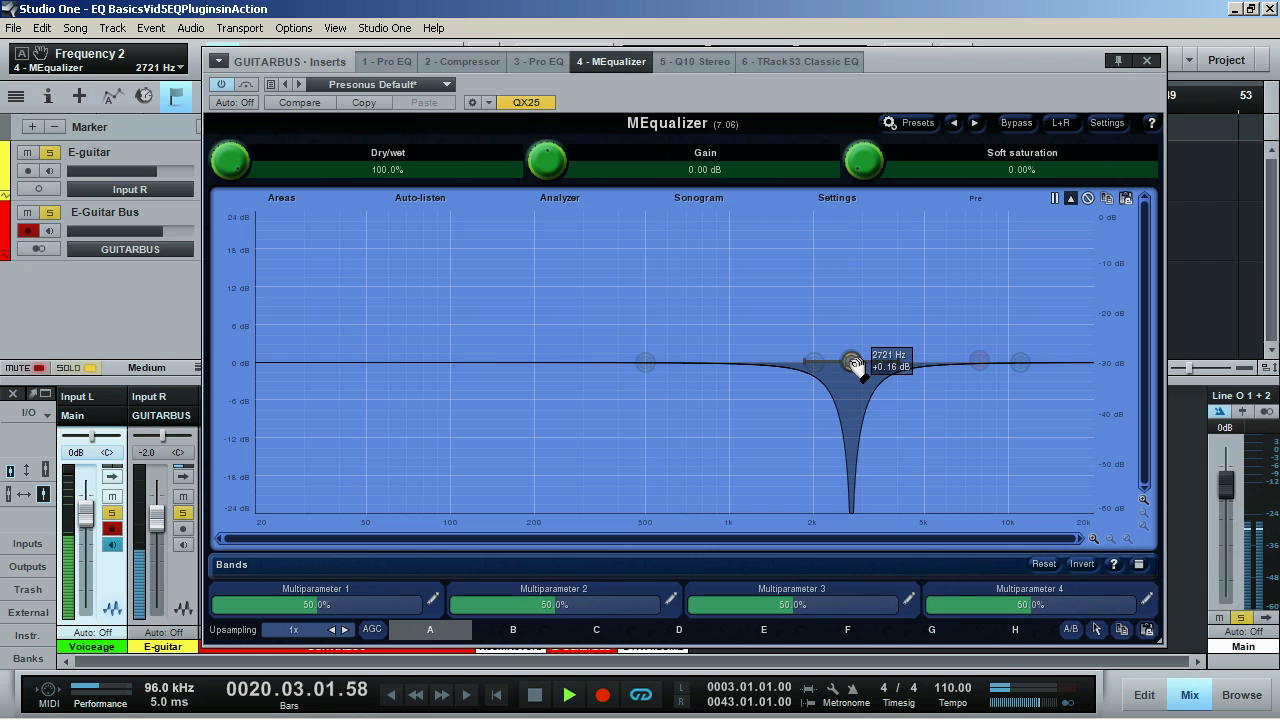
{"action": "left_click_drag", "start_coordinate": [855, 364], "coordinate": [855, 365]}
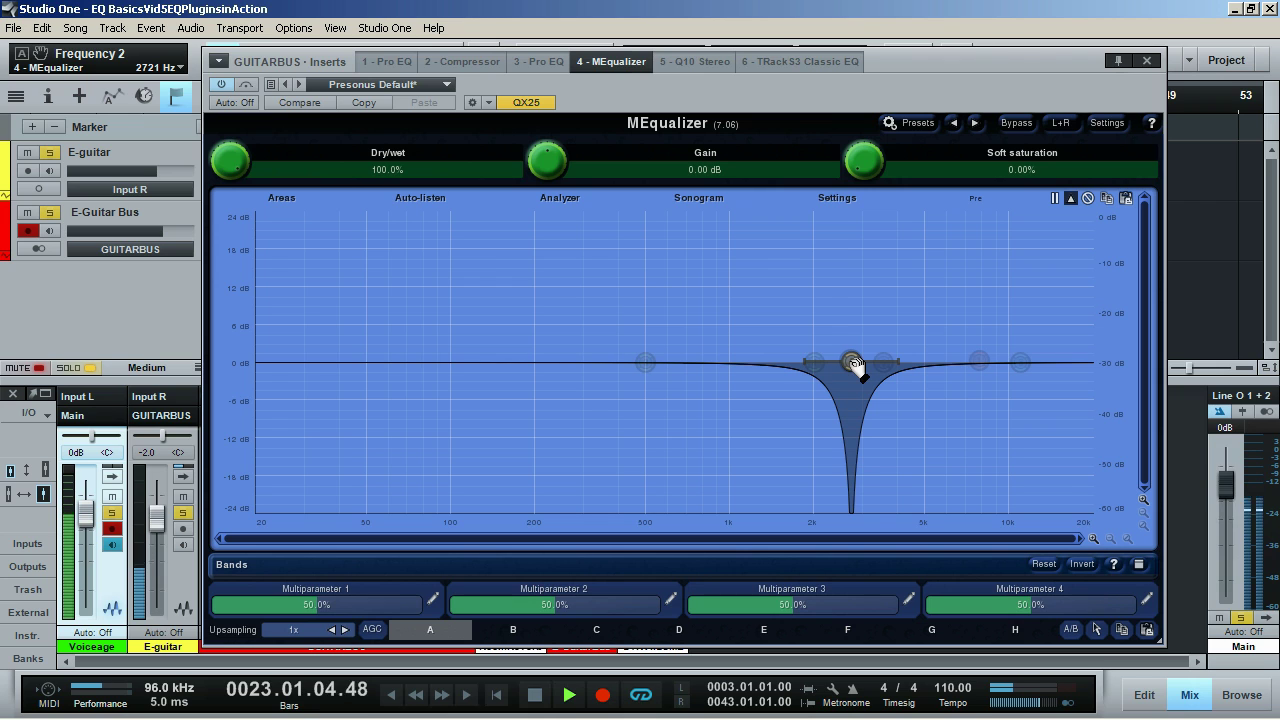
{"action": "left_click_drag", "start_coordinate": [855, 365], "coordinate": [867, 363]}
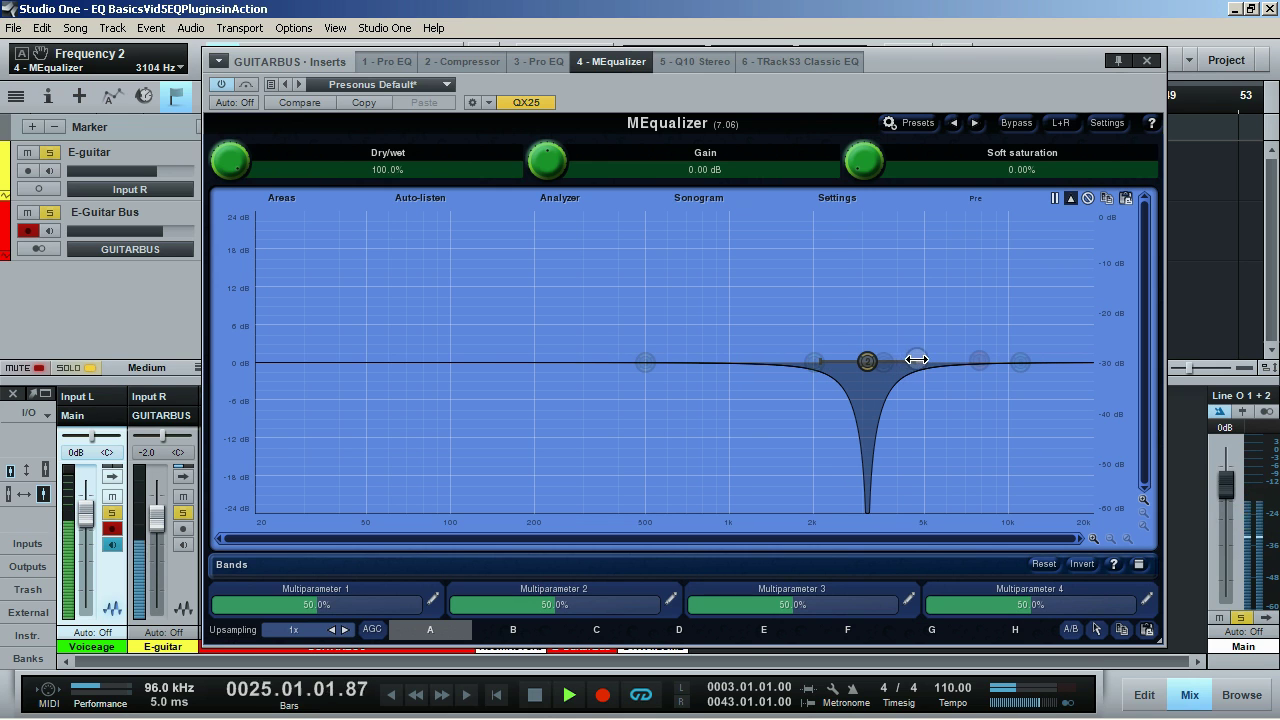
Step: Narrow band 2's notch to a Q of 20 and check the value in its settings
{"action": "left_click_drag", "start_coordinate": [914, 361], "coordinate": [913, 361]}
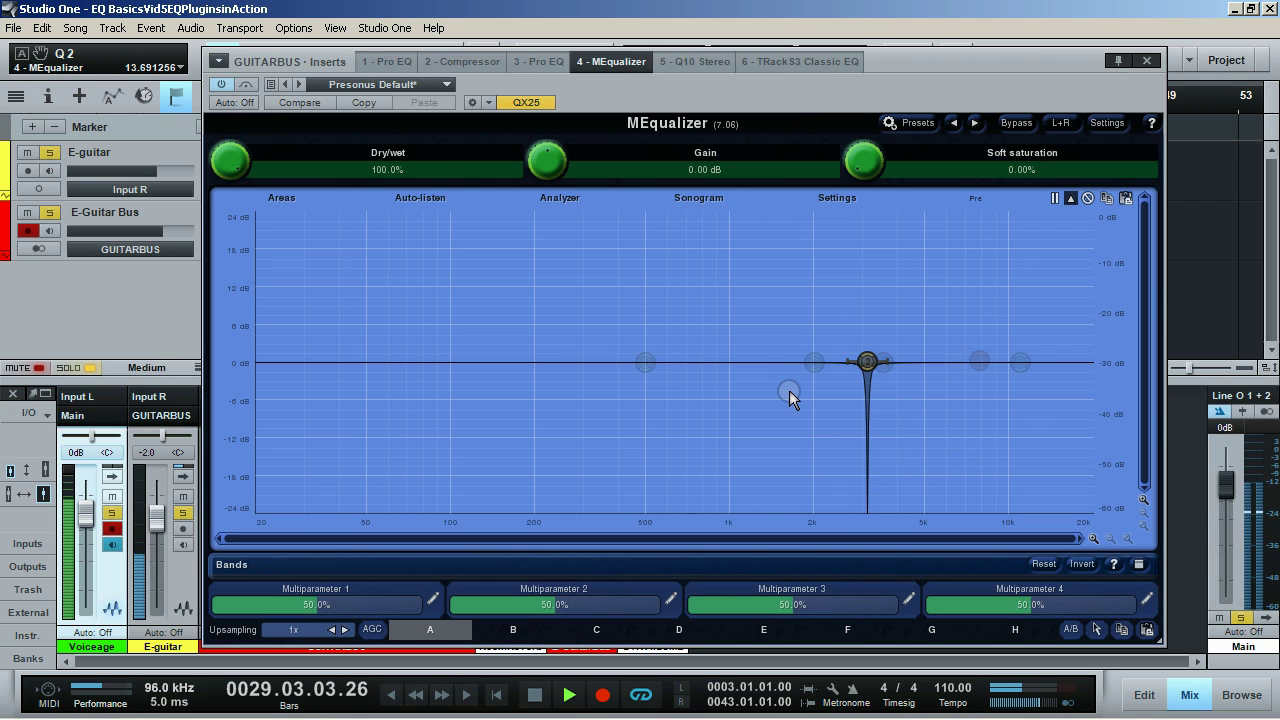
{"action": "double_click", "coordinate": [867, 362]}
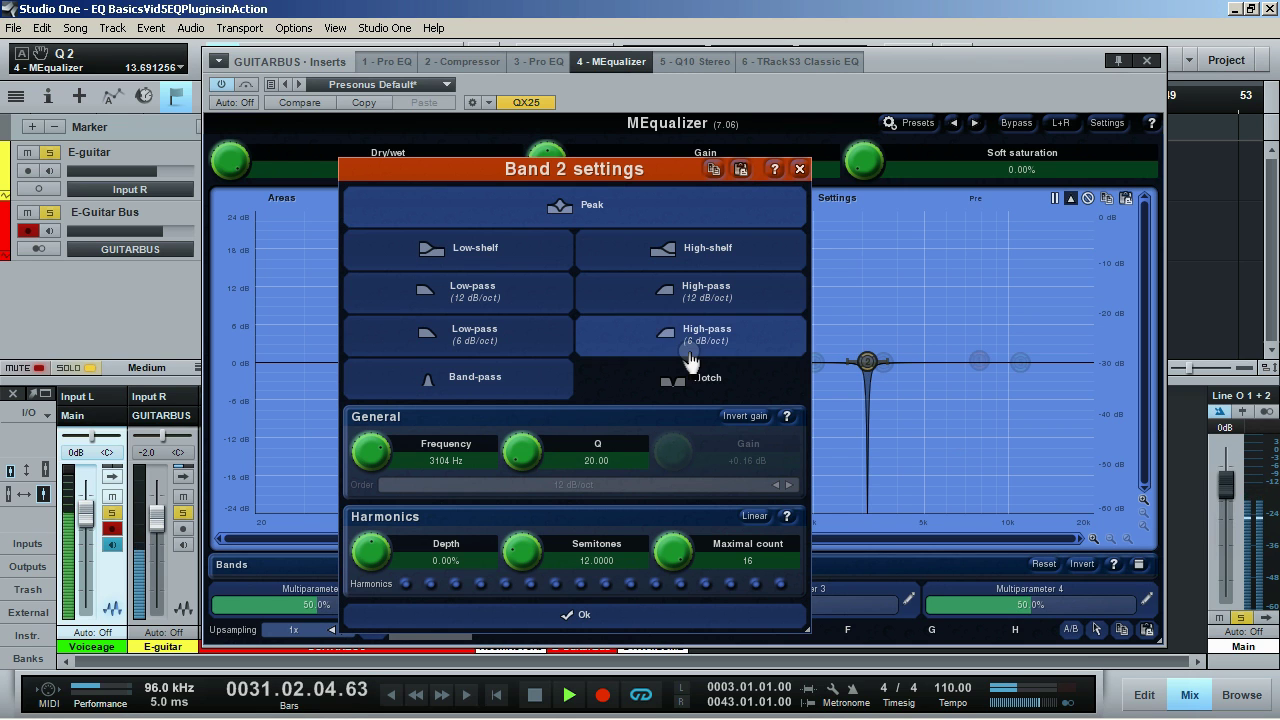
{"action": "left_click", "coordinate": [800, 170]}
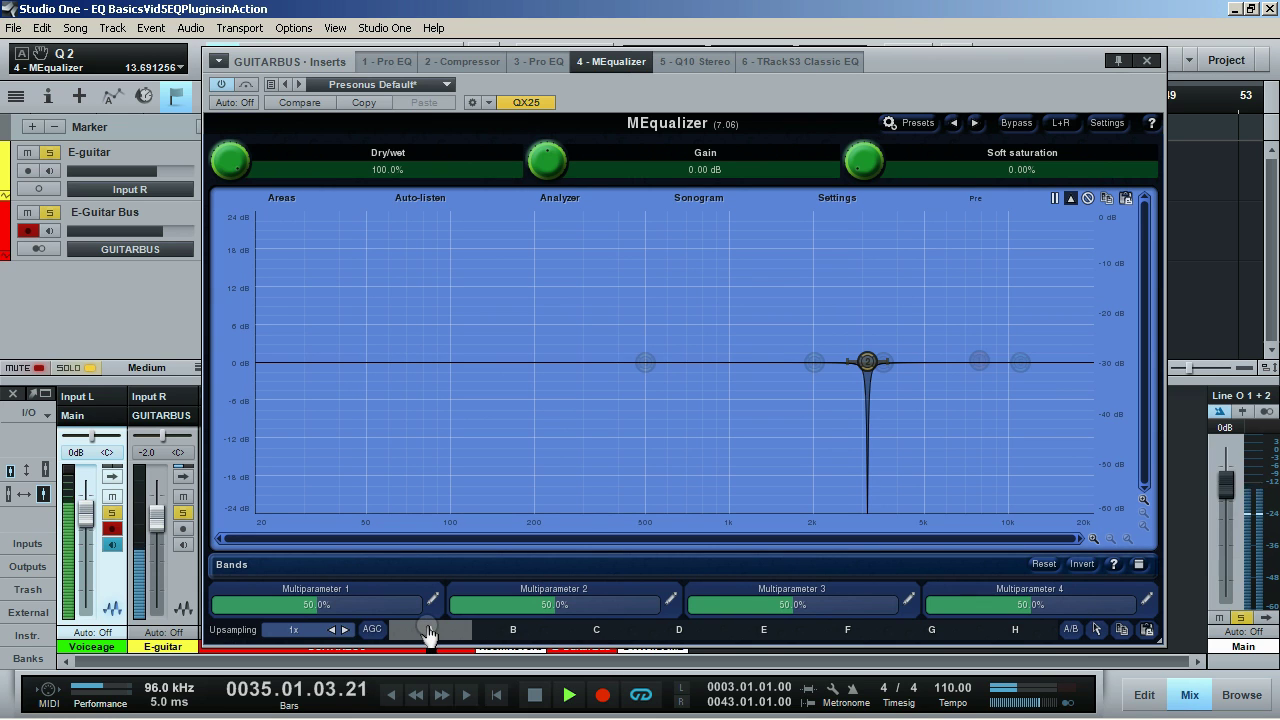
Step: Cut band 3 by about 2 dB between 200 and 500 Hz and copy slot A's settings into slot B
{"action": "left_click_drag", "start_coordinate": [645, 363], "coordinate": [597, 378]}
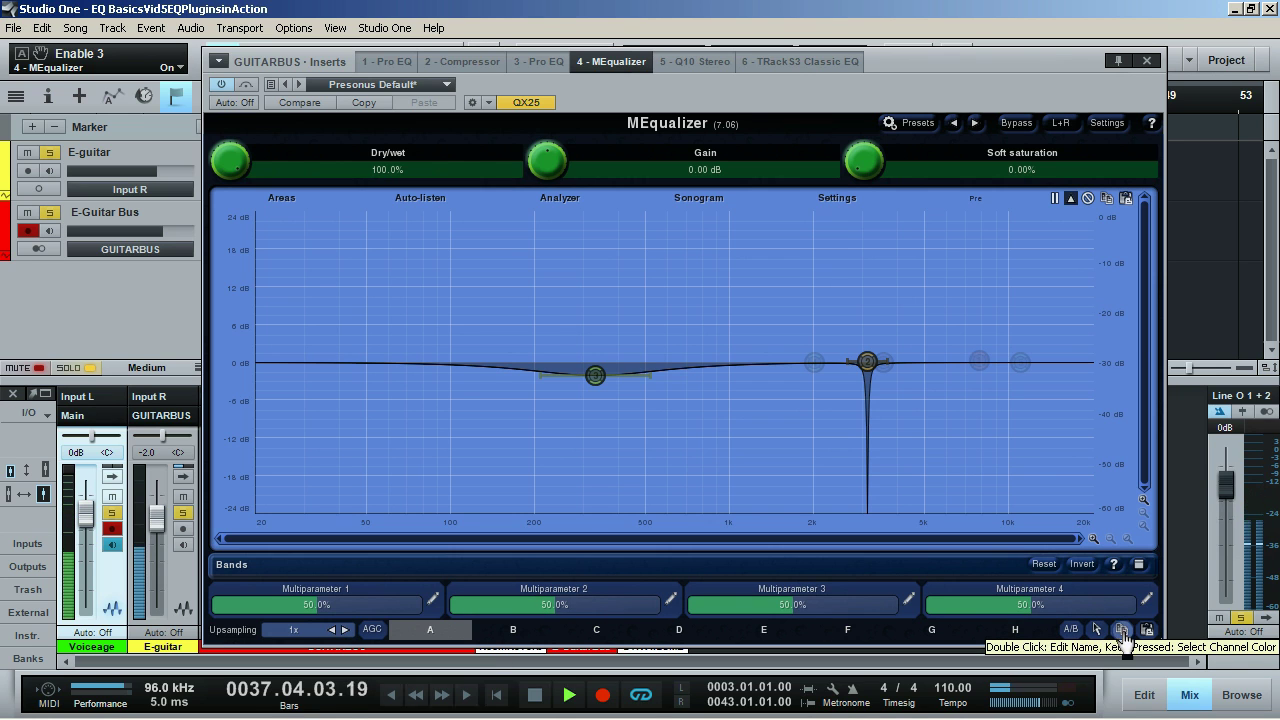
{"action": "left_click", "coordinate": [515, 631]}
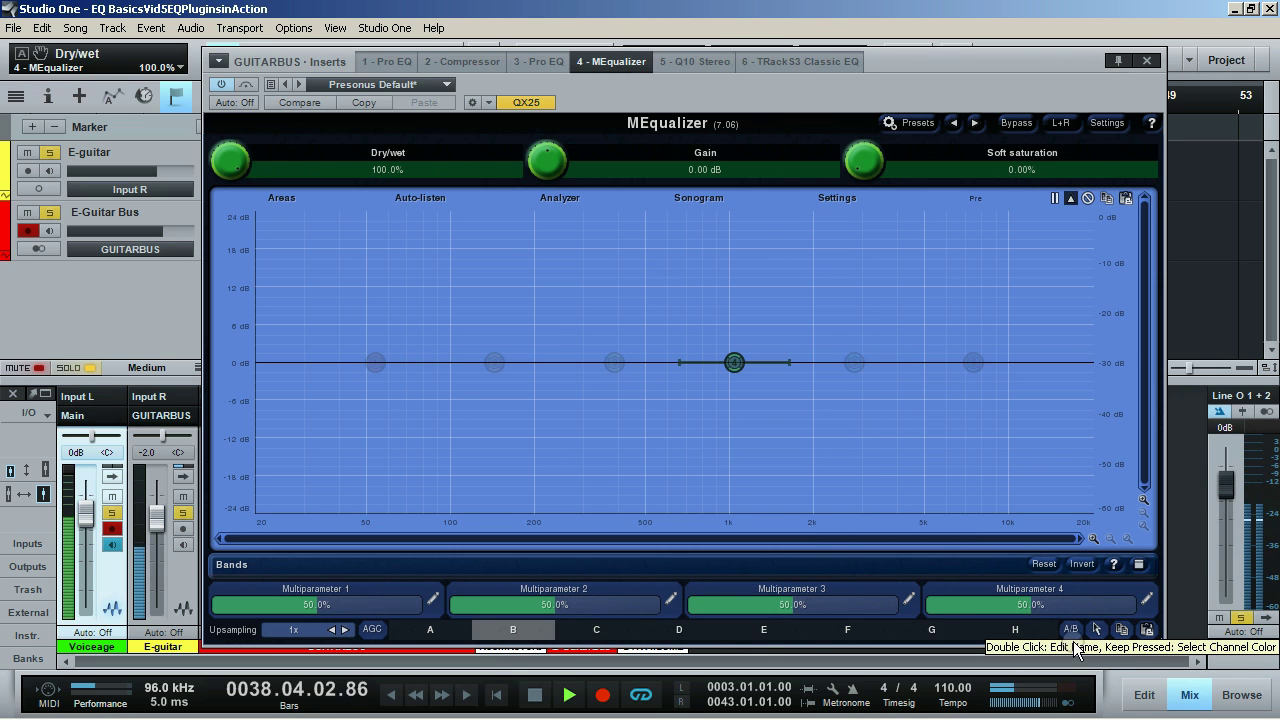
{"action": "left_click", "coordinate": [1147, 631]}
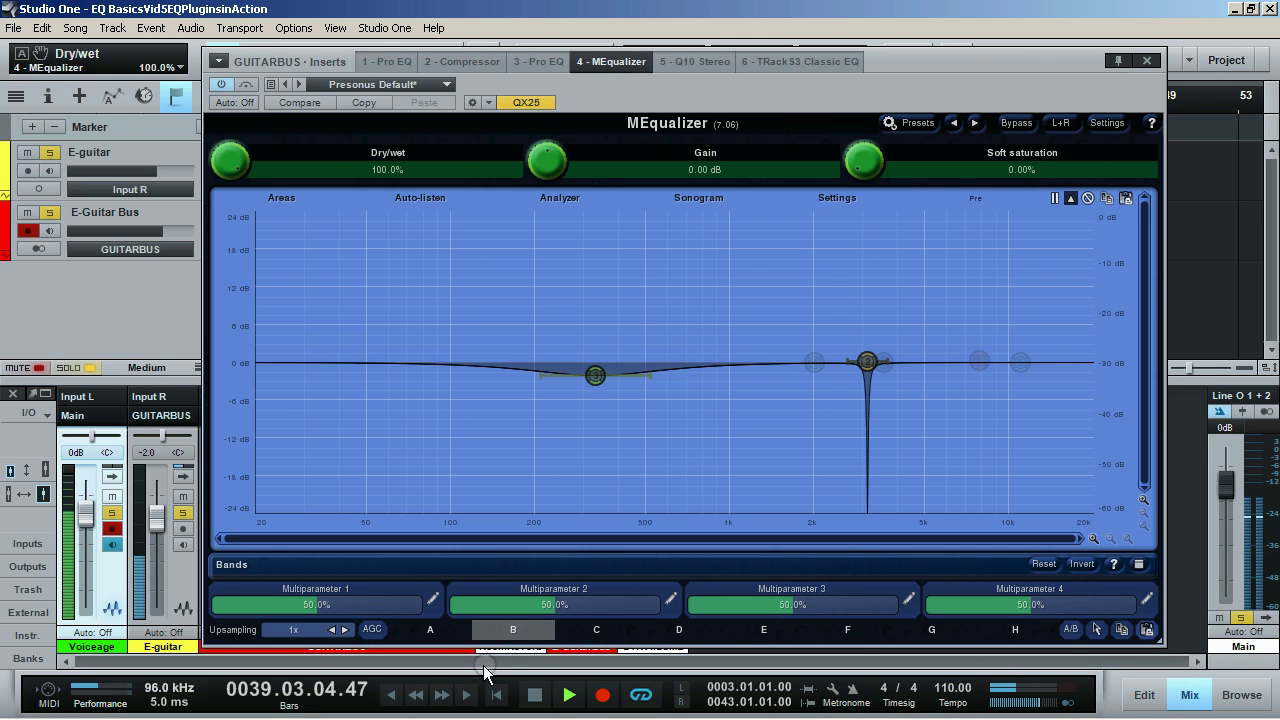
Step: Compare slots A and B, and lower band 3's frequency to 284 Hz in slot B
{"action": "left_click", "coordinate": [432, 632]}
{"action": "left_click", "coordinate": [511, 634]}
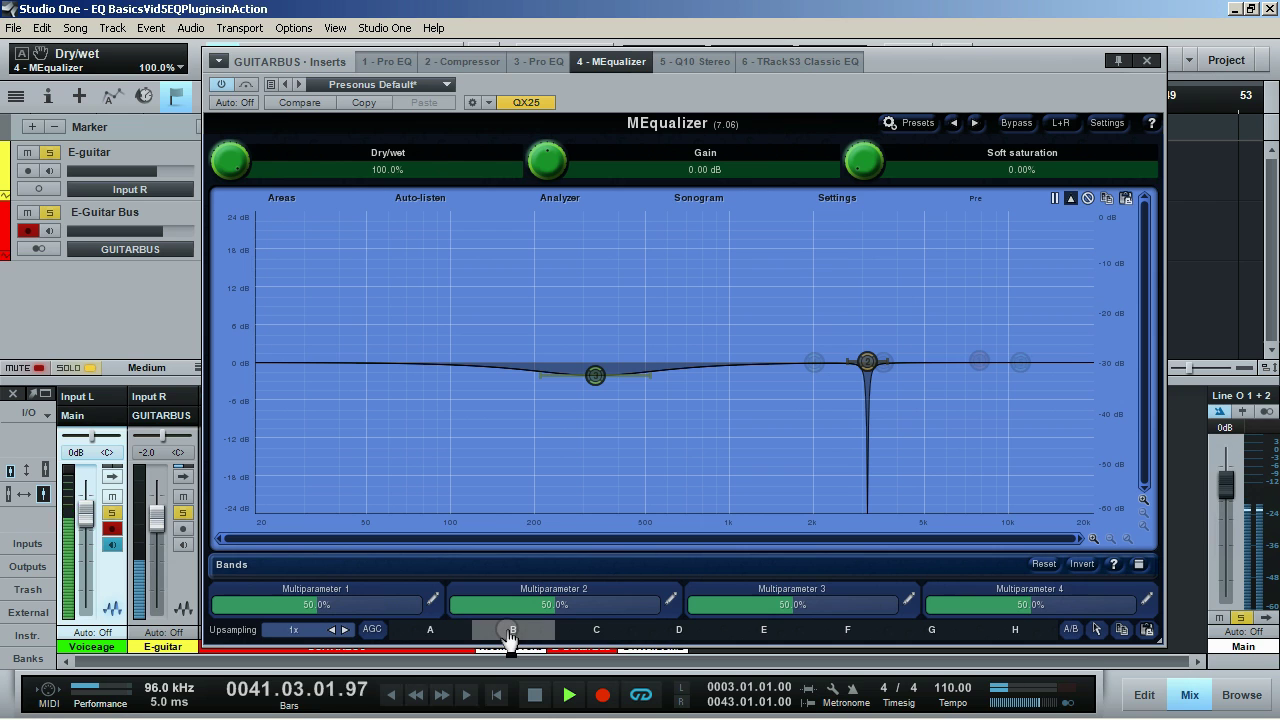
{"action": "left_click_drag", "start_coordinate": [587, 394], "coordinate": [531, 497]}
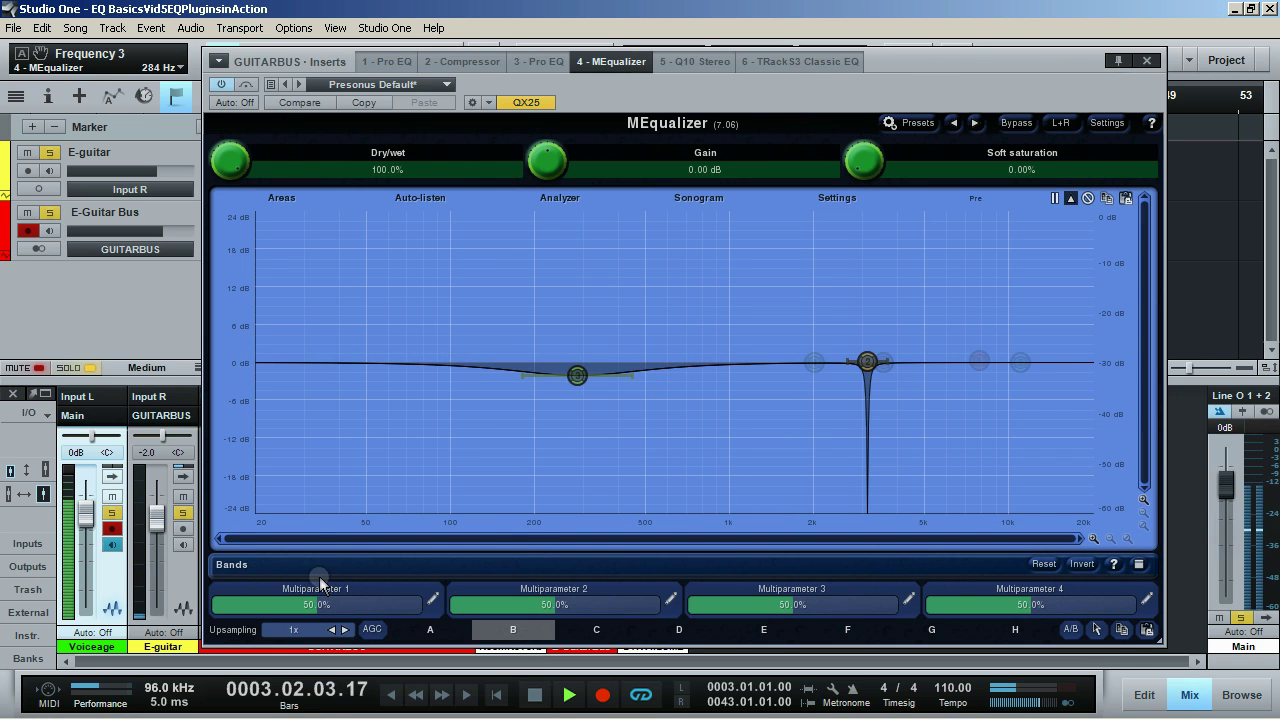
Step: Compare the EQ curves stored in slots A, B and C, ending on slot A
{"action": "left_click", "coordinate": [432, 632]}
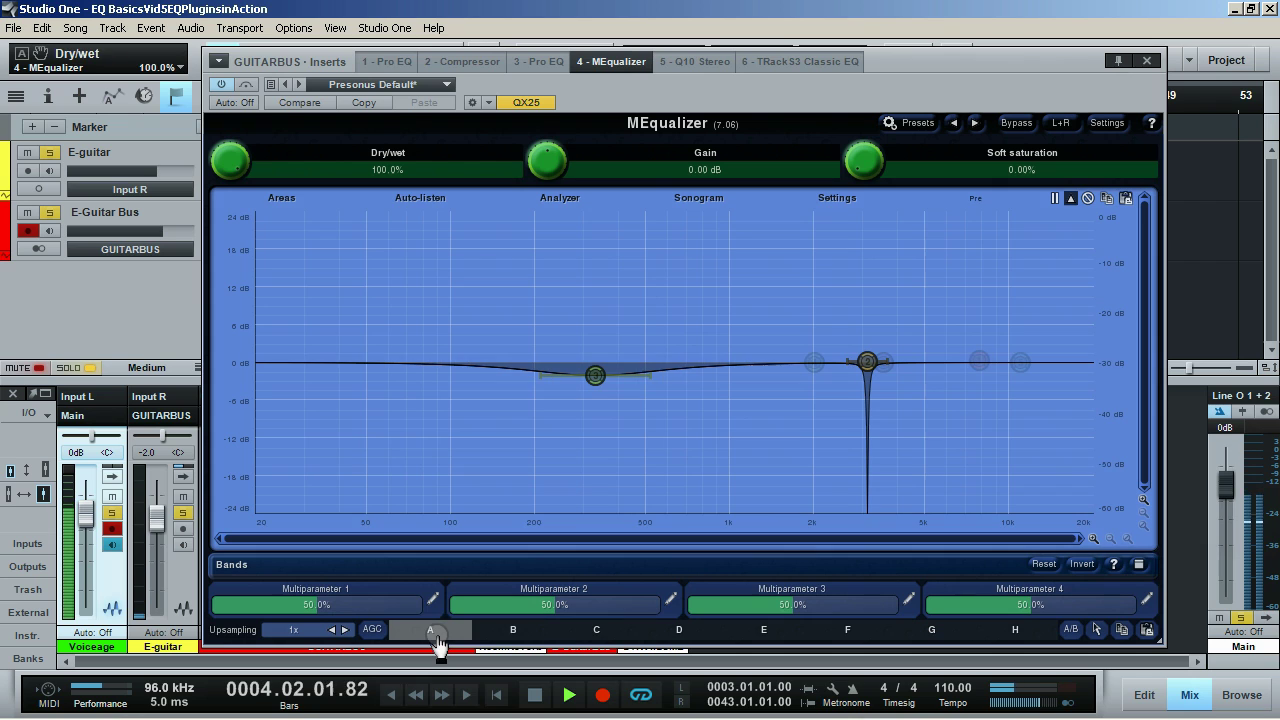
{"action": "left_click", "coordinate": [510, 632]}
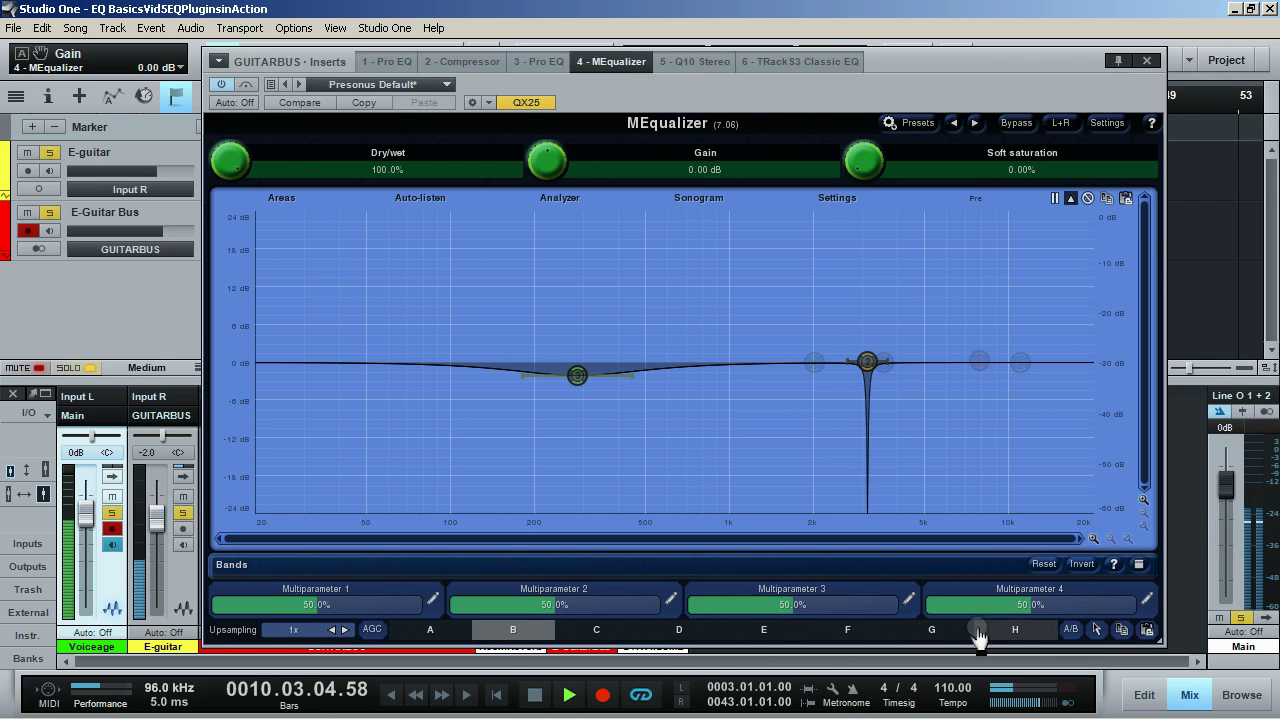
{"action": "left_click", "coordinate": [605, 631]}
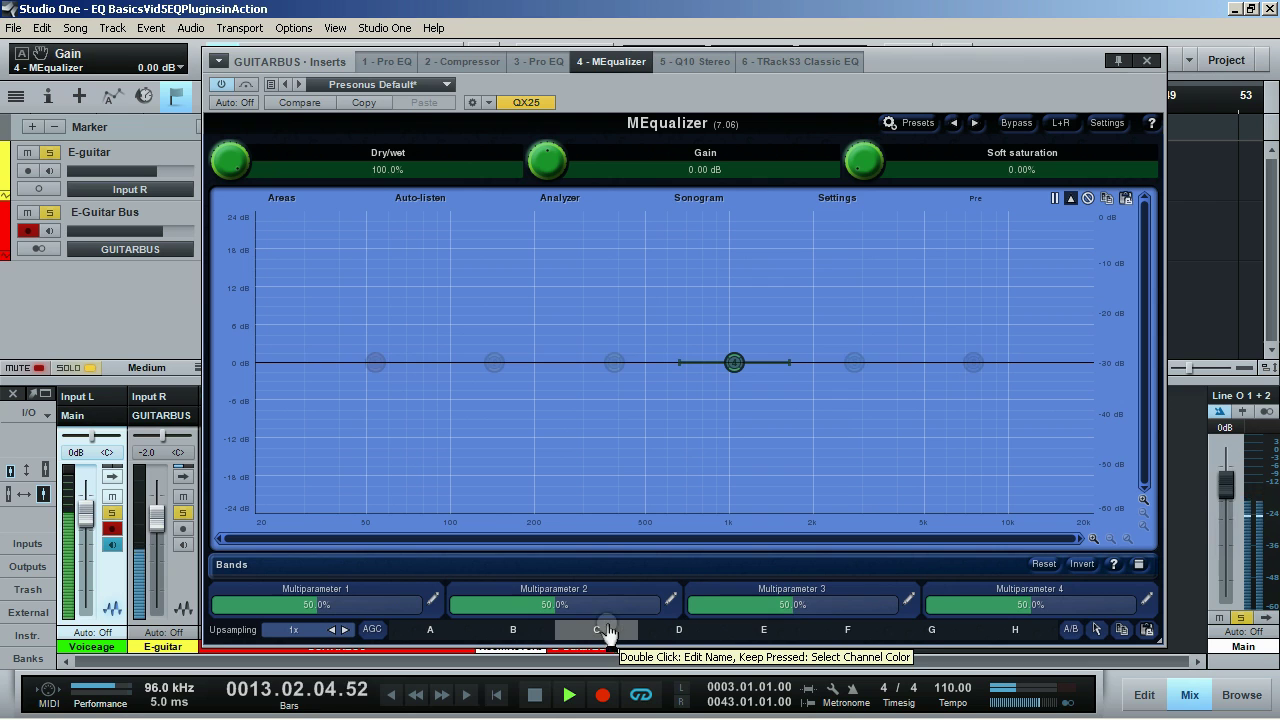
{"action": "left_click", "coordinate": [430, 629]}
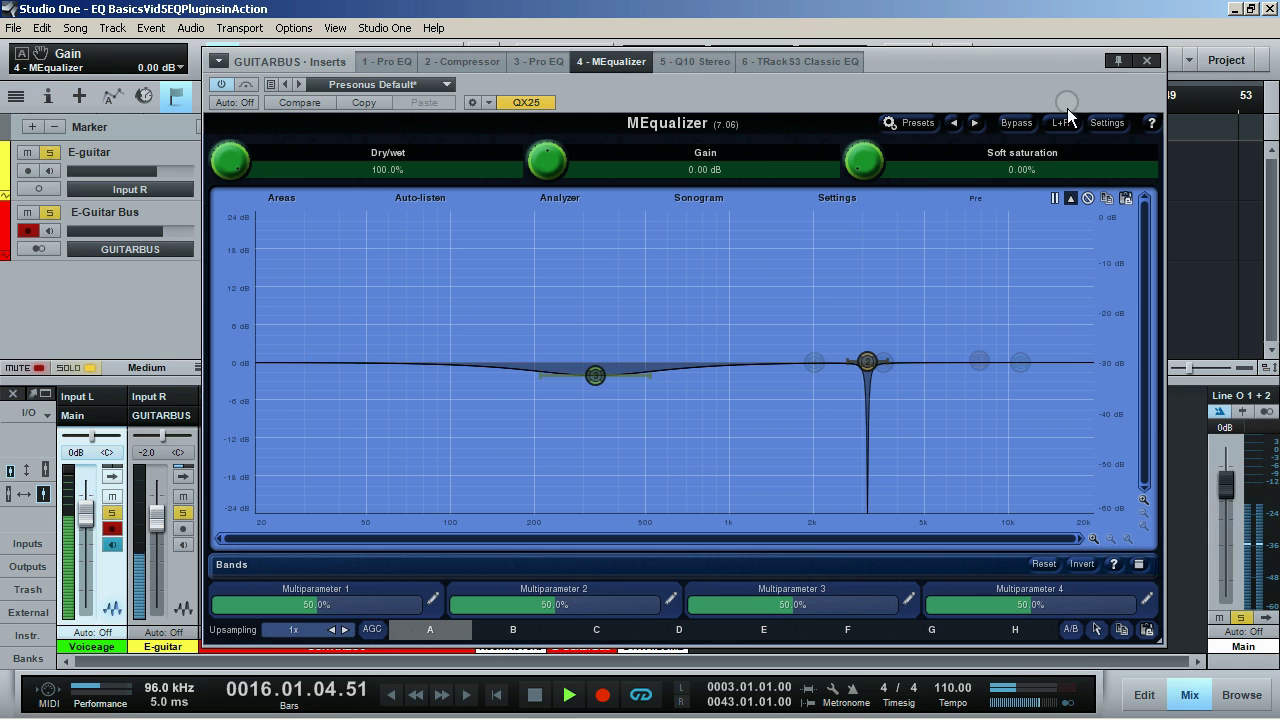
Step: Close the MEqualizer window and disable the MEqualizer insert on GUITARBUS
{"action": "left_click", "coordinate": [1146, 61]}
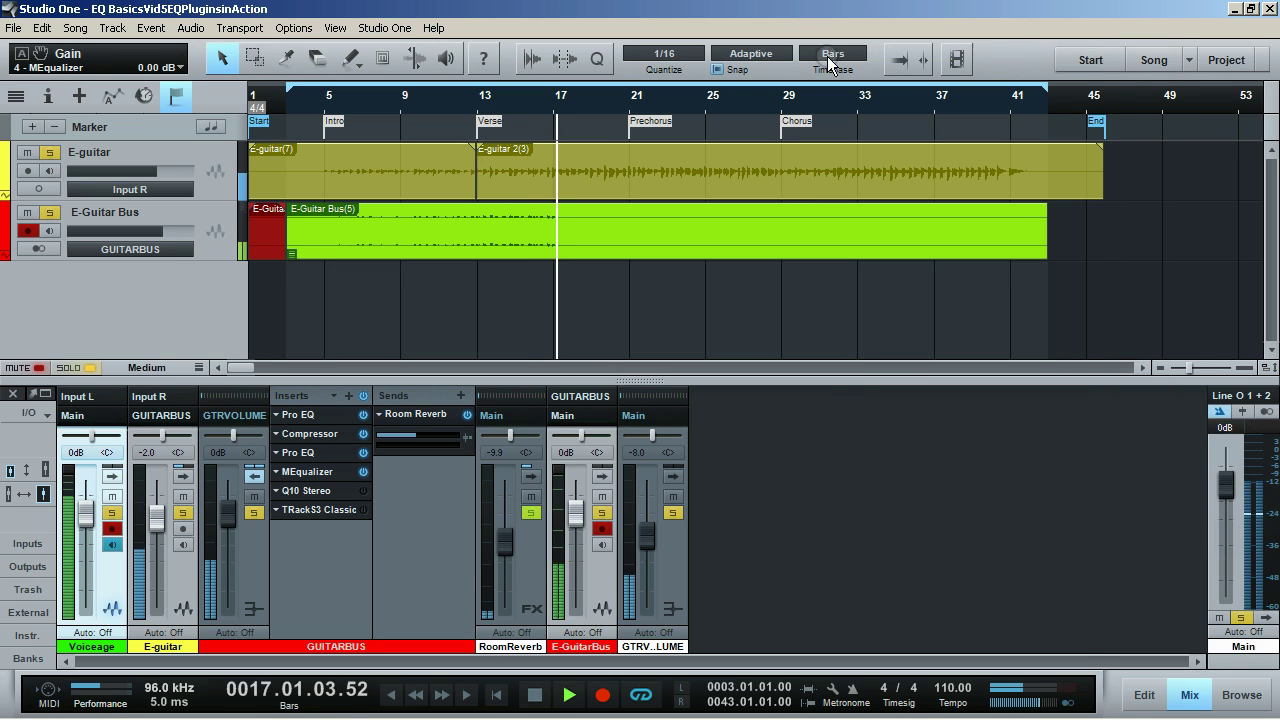
{"action": "left_click", "coordinate": [362, 471]}
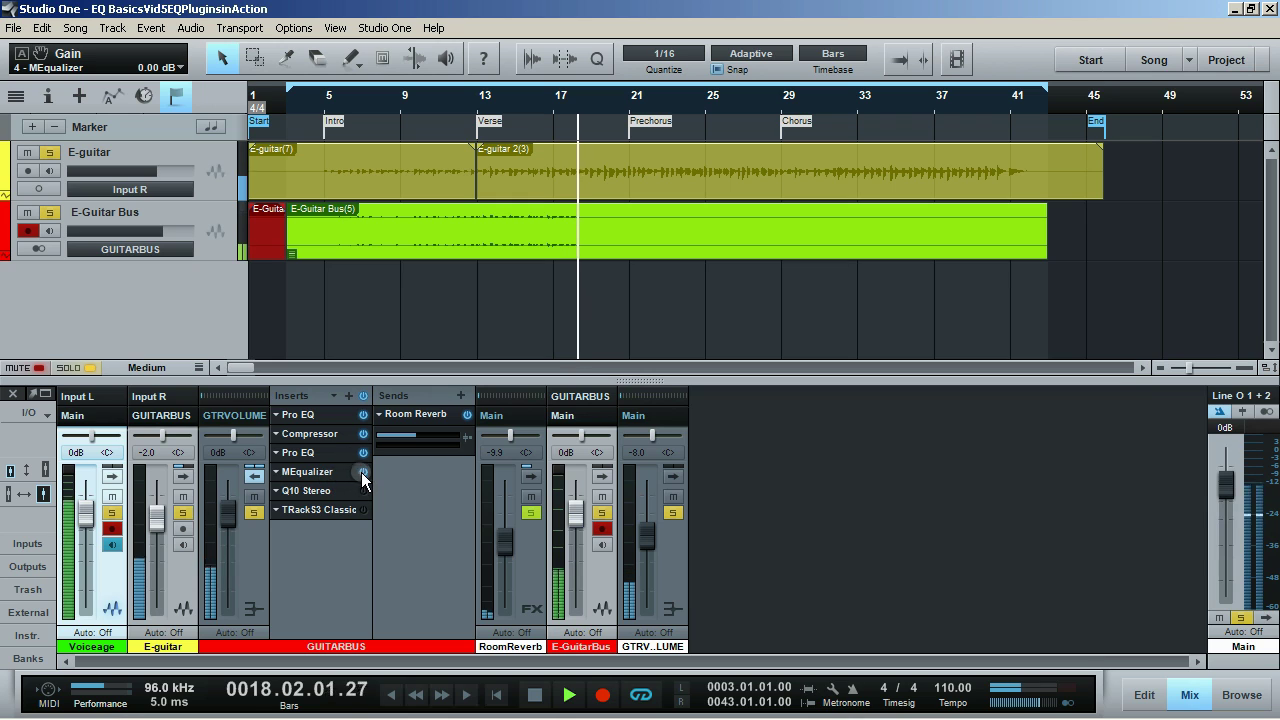
Step: Open the Q10 Stereo insert on GUITARBUS and move its window clear of the channel's insert list
{"action": "left_click", "coordinate": [295, 491]}
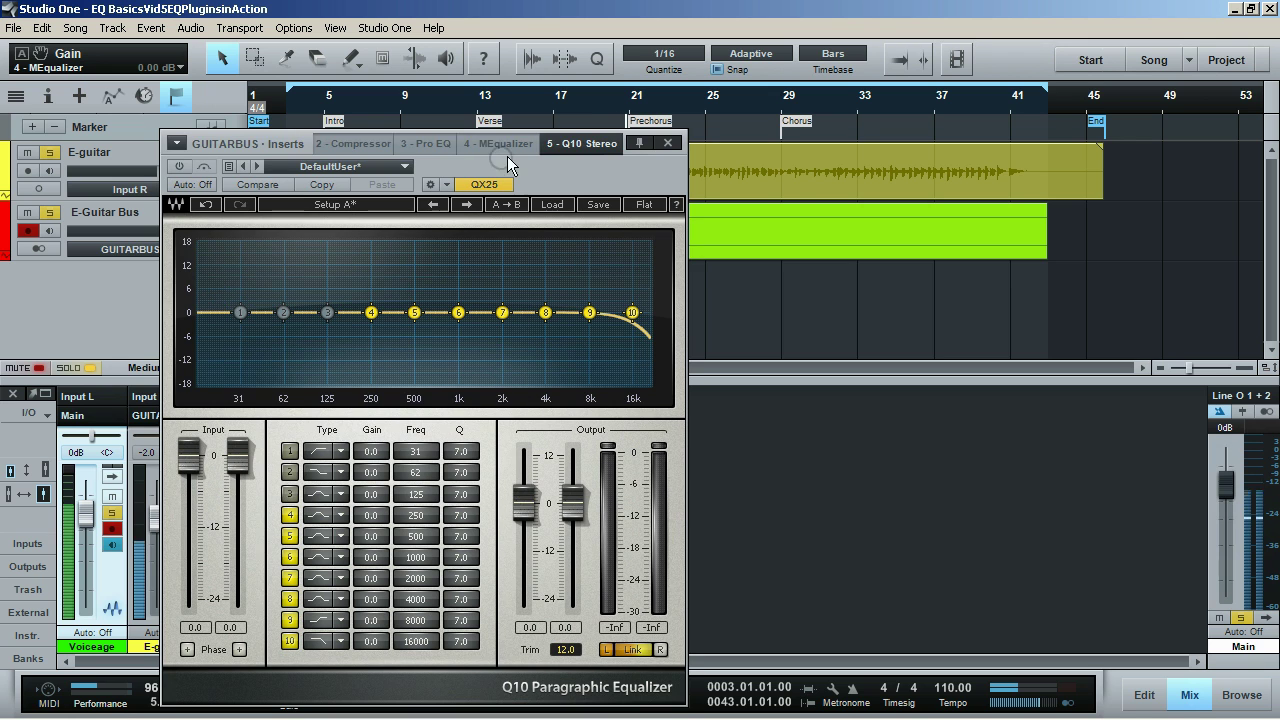
{"action": "left_click_drag", "start_coordinate": [545, 167], "coordinate": [729, 138]}
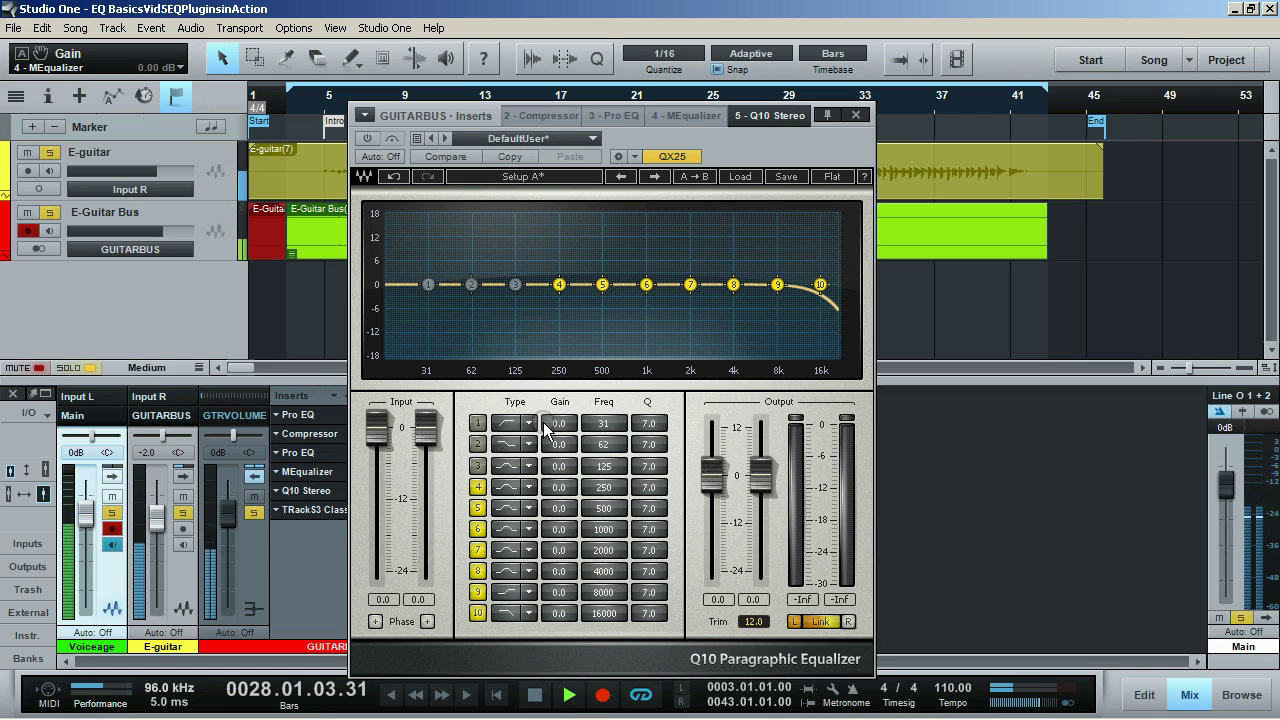
Step: Shape the Q10 curve with band 1 at 1.6 dB/32 Hz, band 5 at 0.6 dB, band 7 at -1.2 dB/1888 Hz and band 4 at -0.9 dB
{"action": "left_click_drag", "start_coordinate": [559, 423], "coordinate": [603, 425]}
{"action": "mouse_move", "coordinate": [433, 284]}
{"action": "left_mouse_down"}
{"action": "mouse_move", "coordinate": [459, 276]}
{"action": "mouse_move", "coordinate": [413, 280]}
{"action": "mouse_move", "coordinate": [429, 277]}
{"action": "left_mouse_up"}
{"action": "left_click_drag", "start_coordinate": [605, 286], "coordinate": [602, 282]}
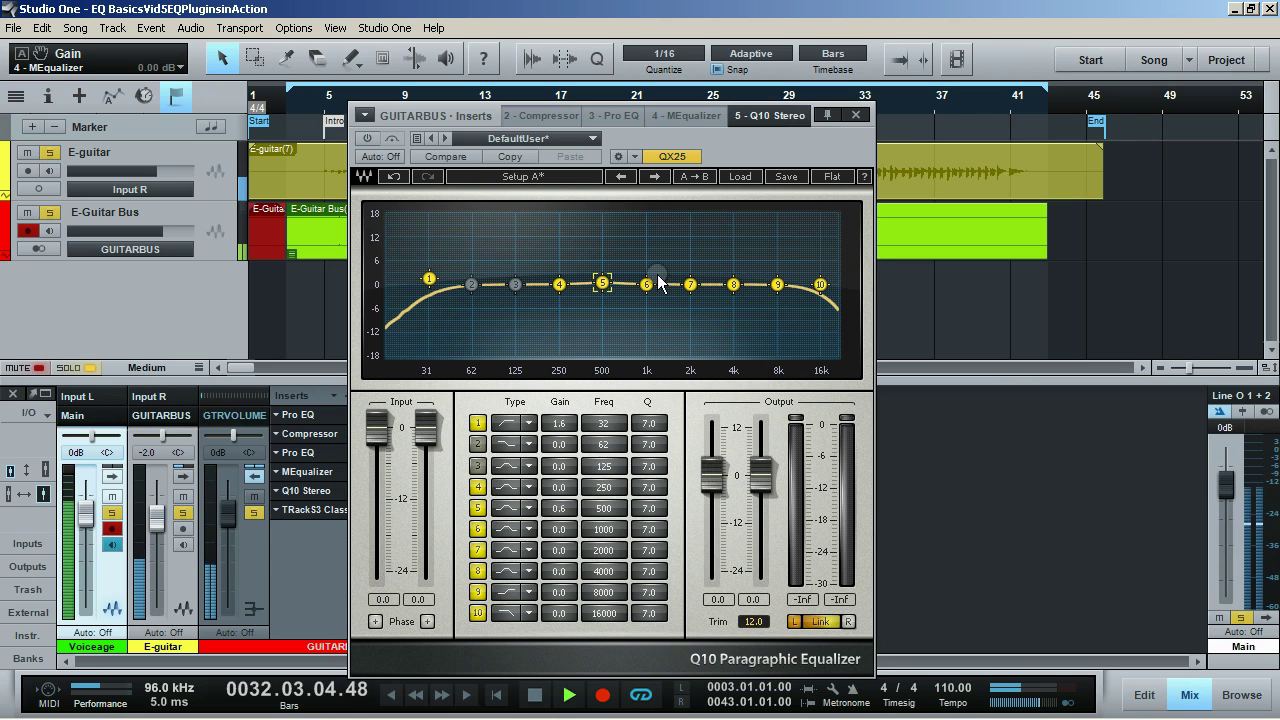
{"action": "left_click_drag", "start_coordinate": [689, 285], "coordinate": [686, 290]}
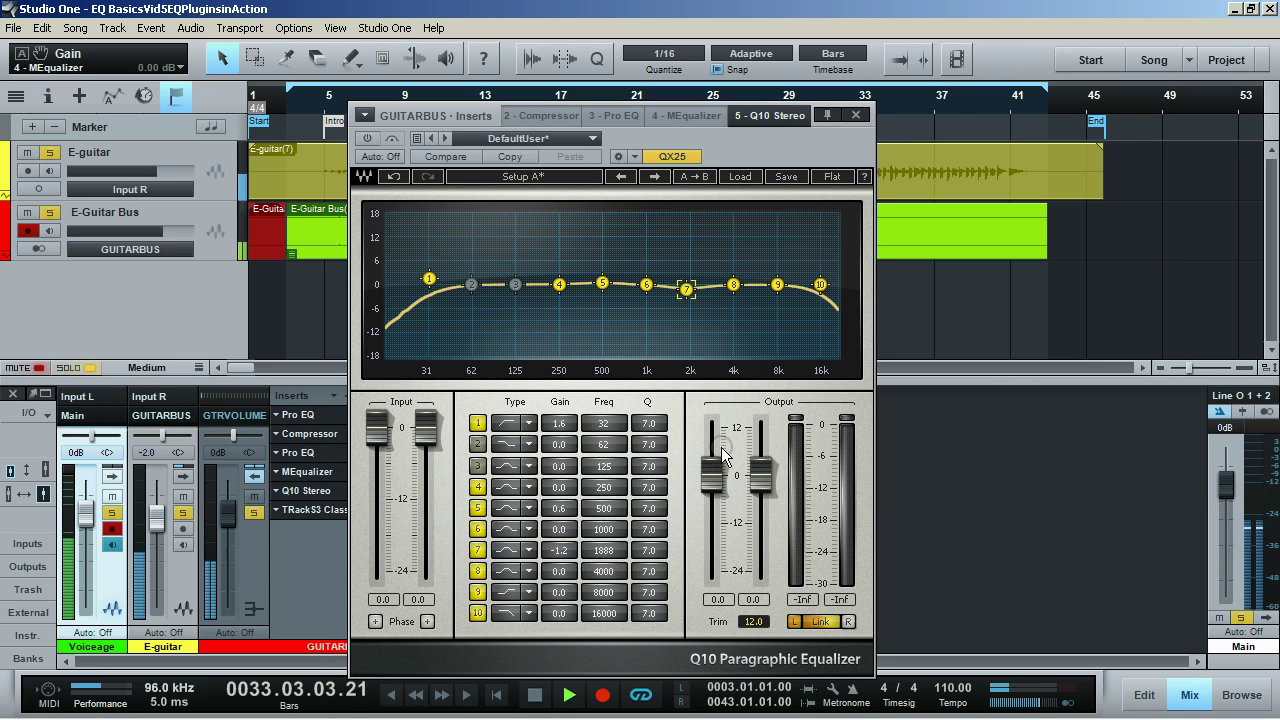
{"action": "left_click_drag", "start_coordinate": [549, 285], "coordinate": [550, 289]}
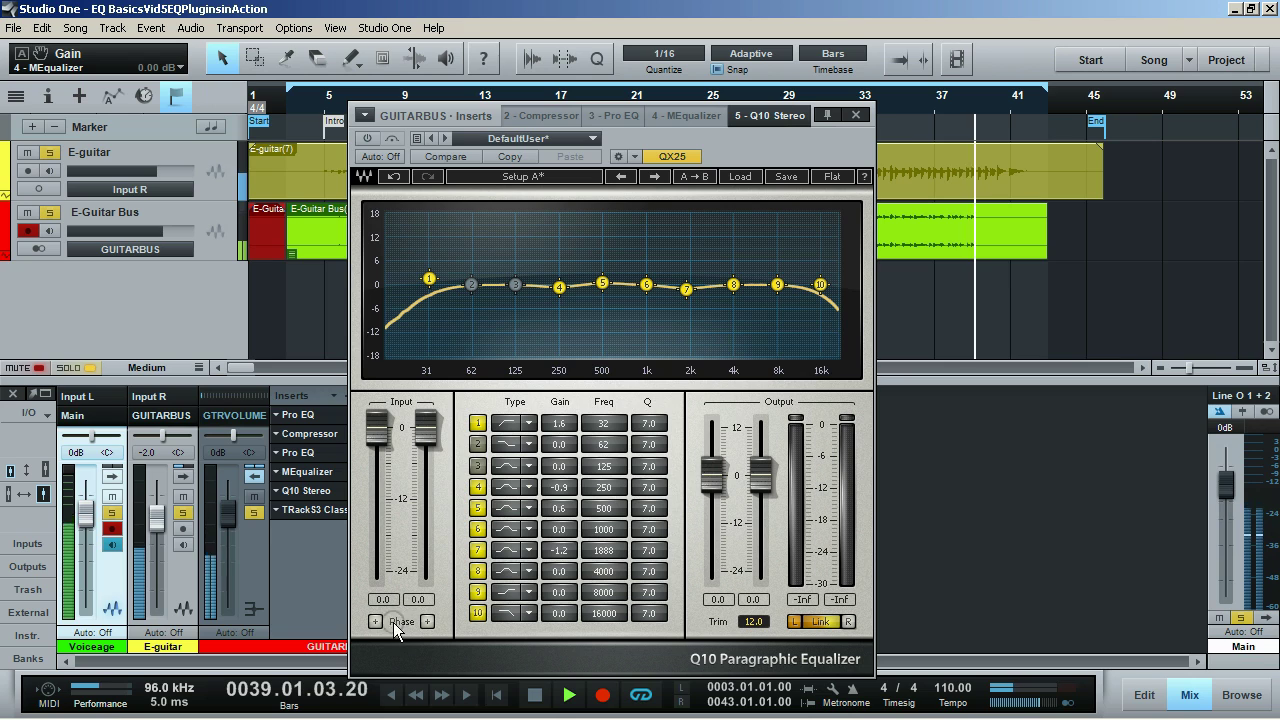
Step: Invert the Q10's right input phase, restore it to normal, and close the plug-in window
{"action": "left_click", "coordinate": [427, 622]}
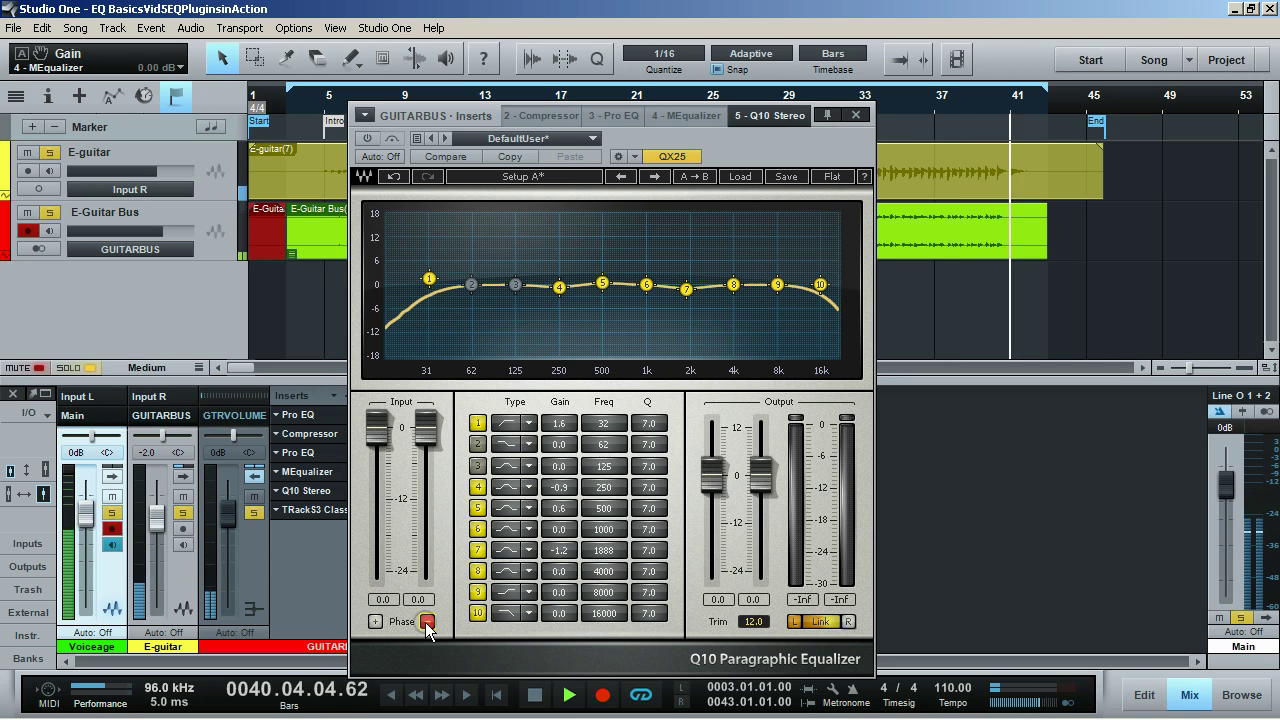
{"action": "left_click", "coordinate": [427, 622]}
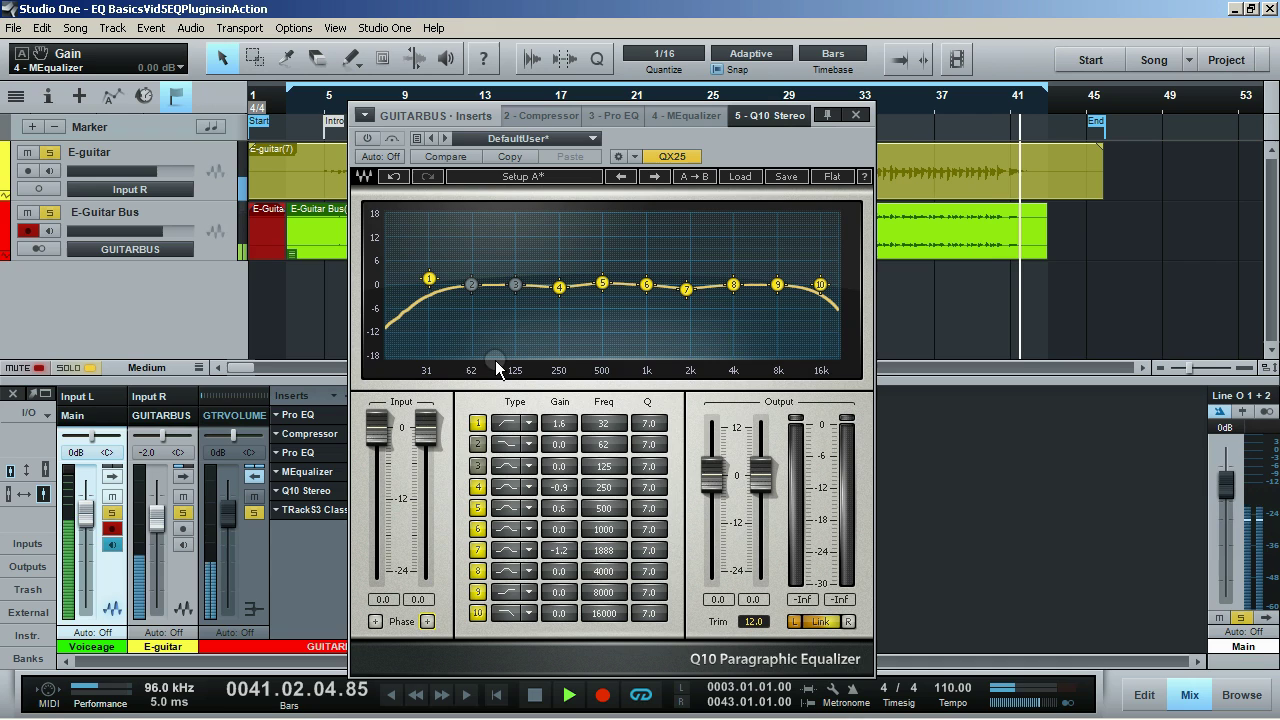
{"action": "left_click", "coordinate": [856, 115]}
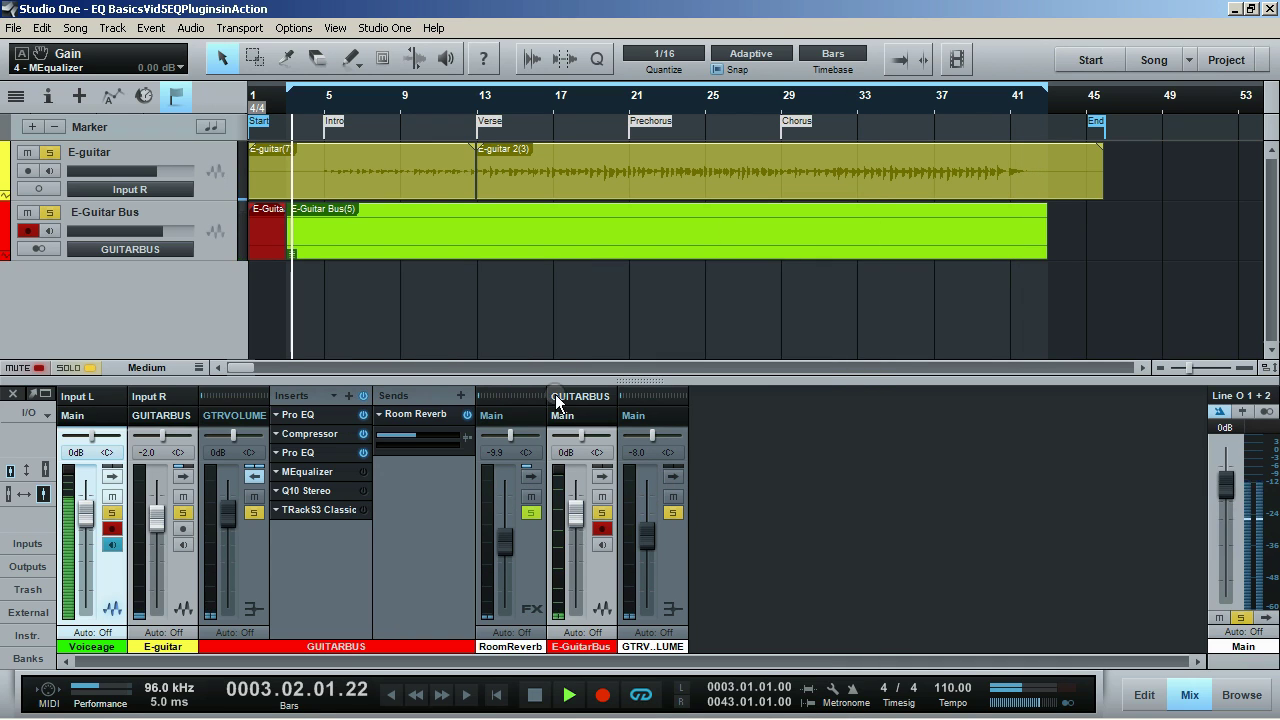
Step: Open the TRackS3 Classic EQ insert on GUITARBUS and set the Low Mid band to -3.4 dB at 446 Hz
{"action": "double_click", "coordinate": [295, 512]}
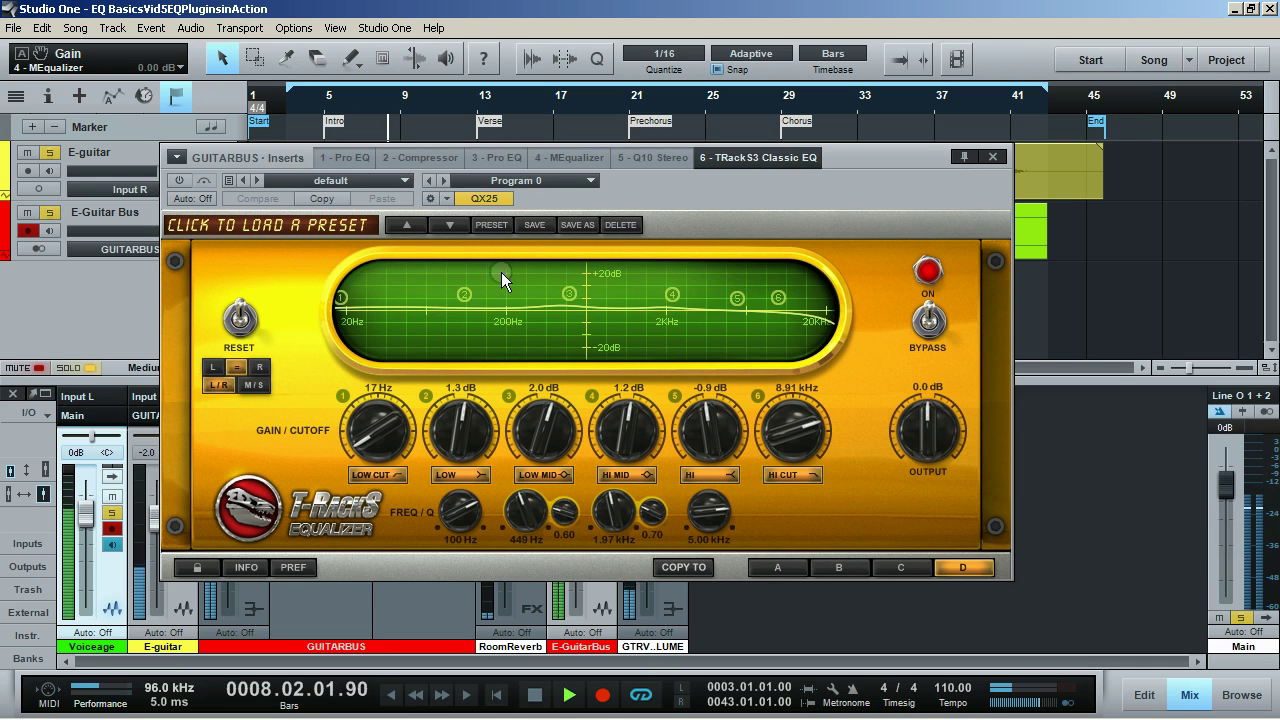
{"action": "left_click_drag", "start_coordinate": [569, 294], "coordinate": [566, 306]}
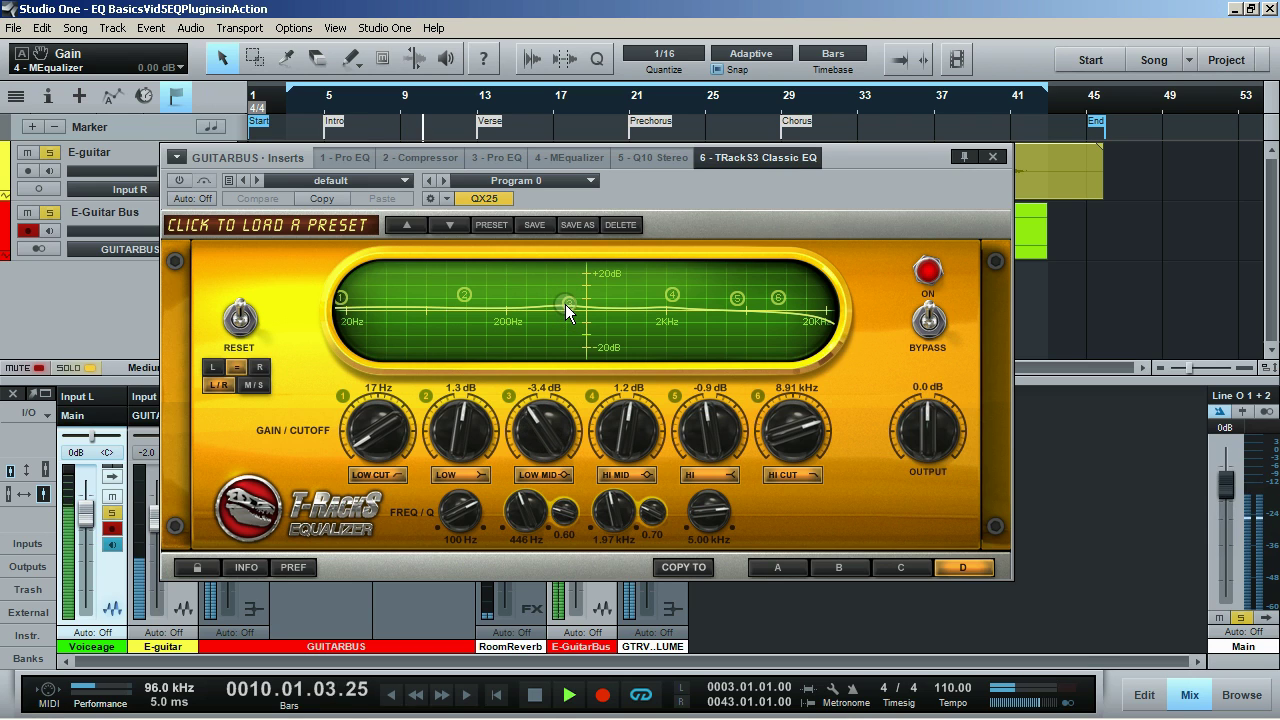
Step: Activate the TRackS3 Classic EQ insert and set its Low Cut frequency to 42 Hz
{"action": "left_click_drag", "start_coordinate": [345, 298], "coordinate": [387, 306]}
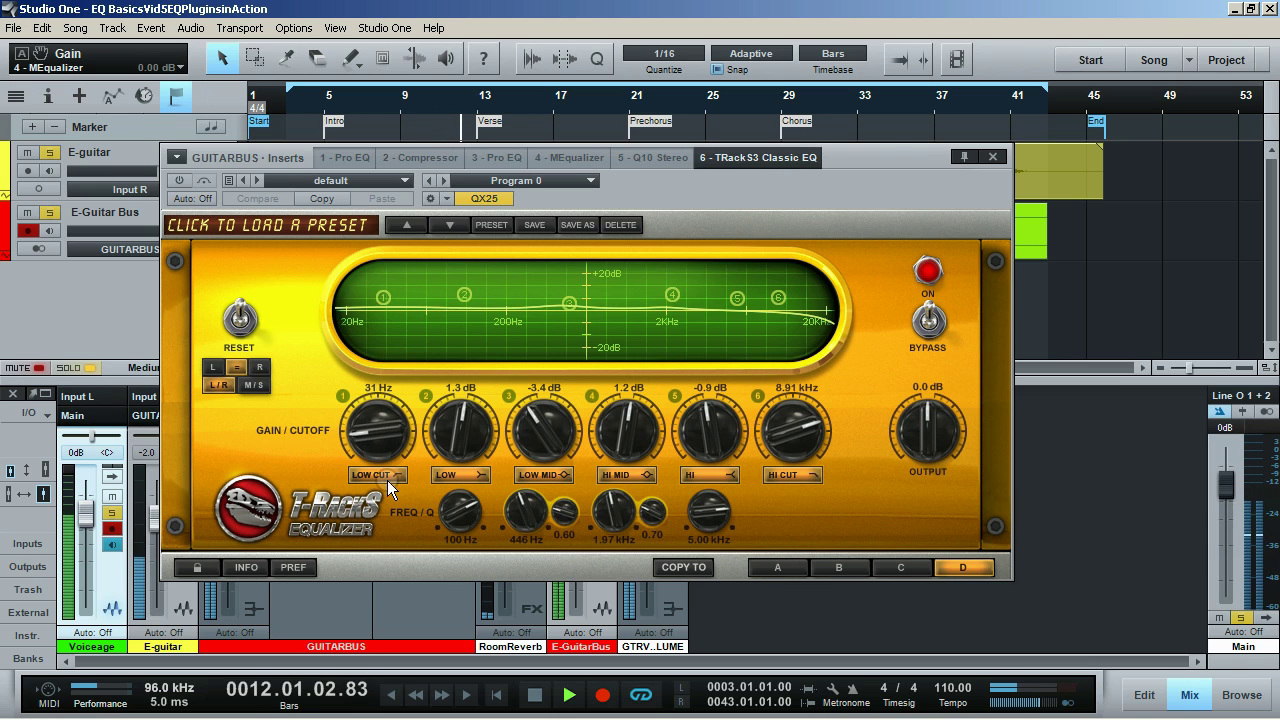
{"action": "left_click_drag", "start_coordinate": [378, 445], "coordinate": [376, 428]}
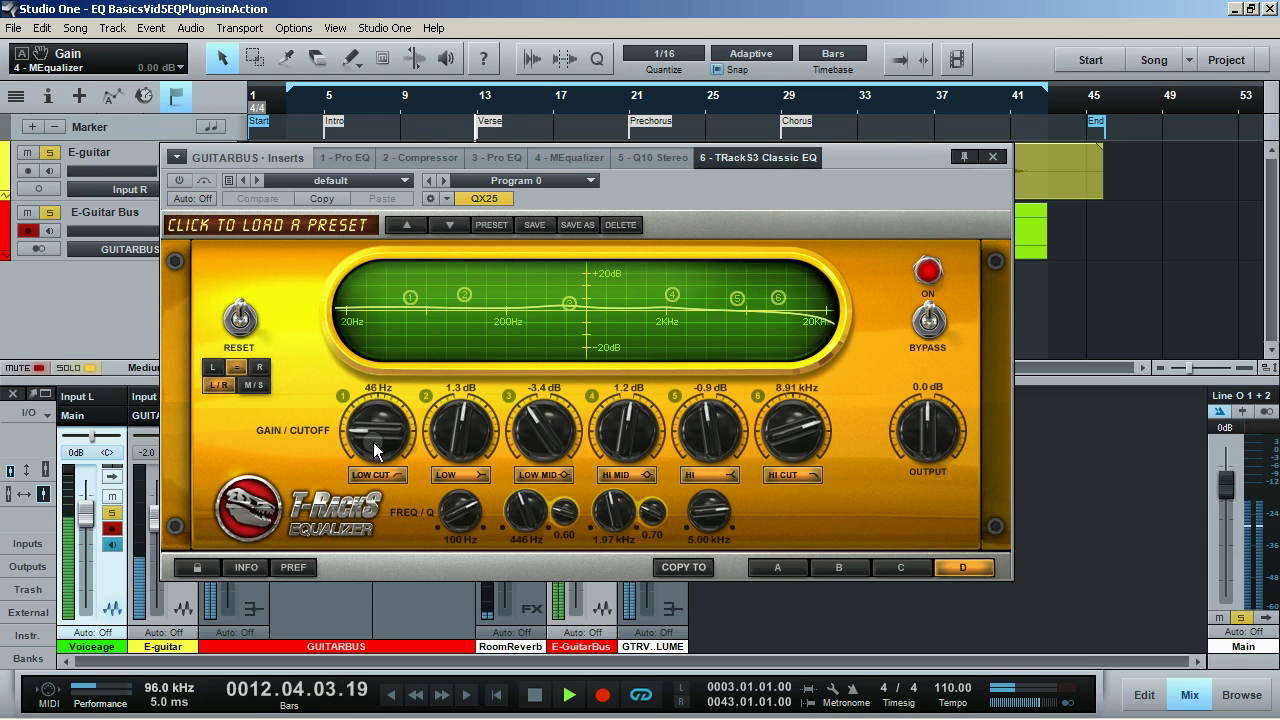
{"action": "left_click", "coordinate": [181, 181]}
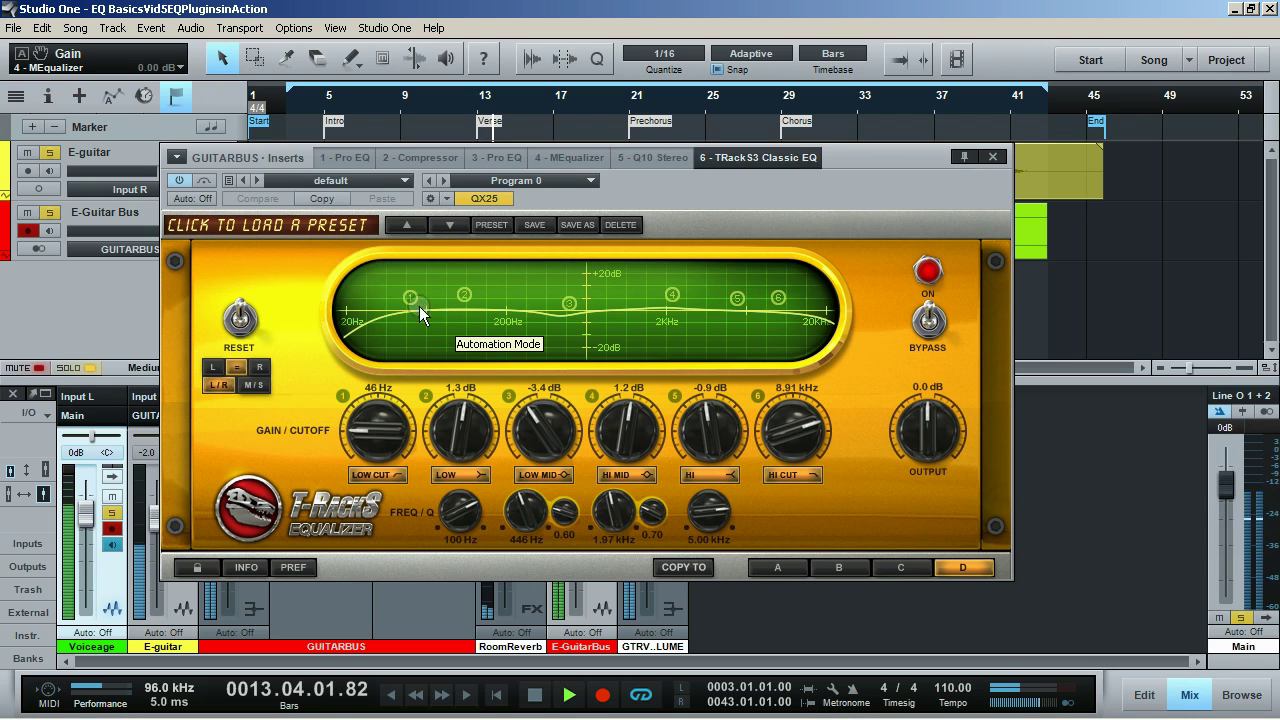
{"action": "mouse_move", "coordinate": [409, 302]}
{"action": "left_mouse_down"}
{"action": "mouse_move", "coordinate": [445, 300]}
{"action": "mouse_move", "coordinate": [403, 306]}
{"action": "left_mouse_up"}
Step: Set the Low band's gain to 1.9 dB and switch that band off, and set Low Mid to 1.4 dB at 378 Hz
{"action": "left_click_drag", "start_coordinate": [461, 422], "coordinate": [467, 462]}
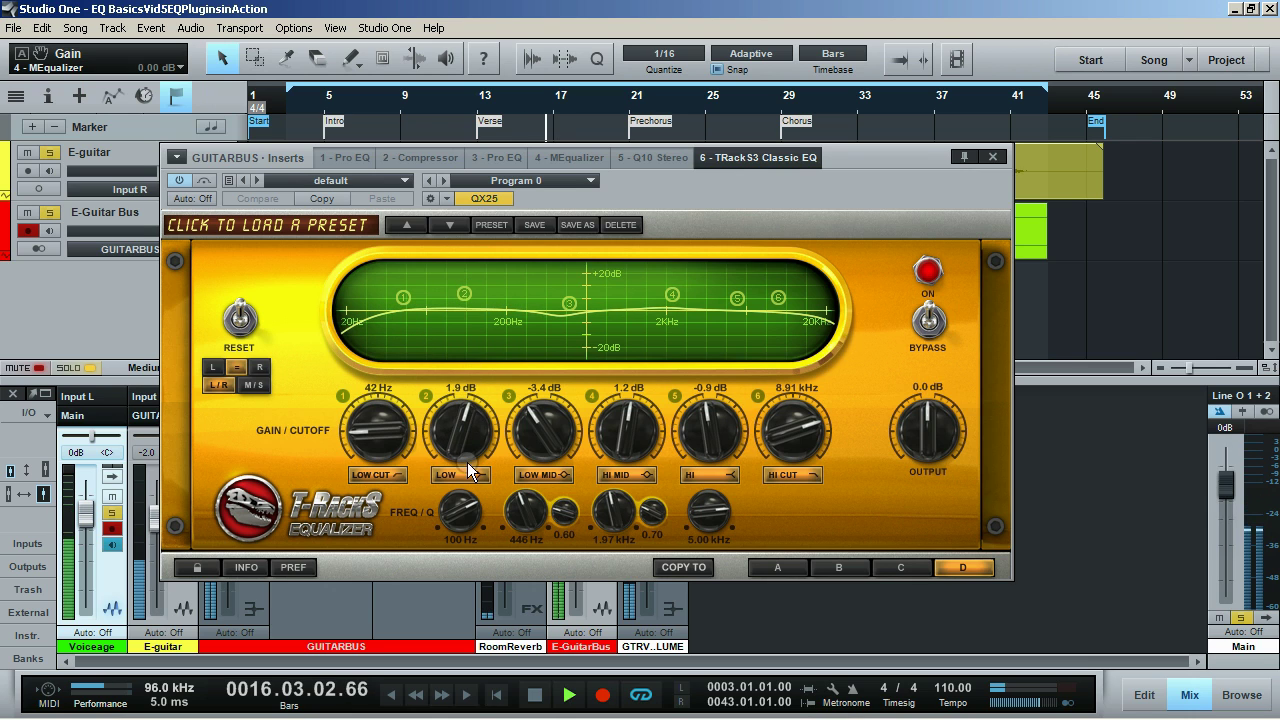
{"action": "left_click", "coordinate": [467, 468]}
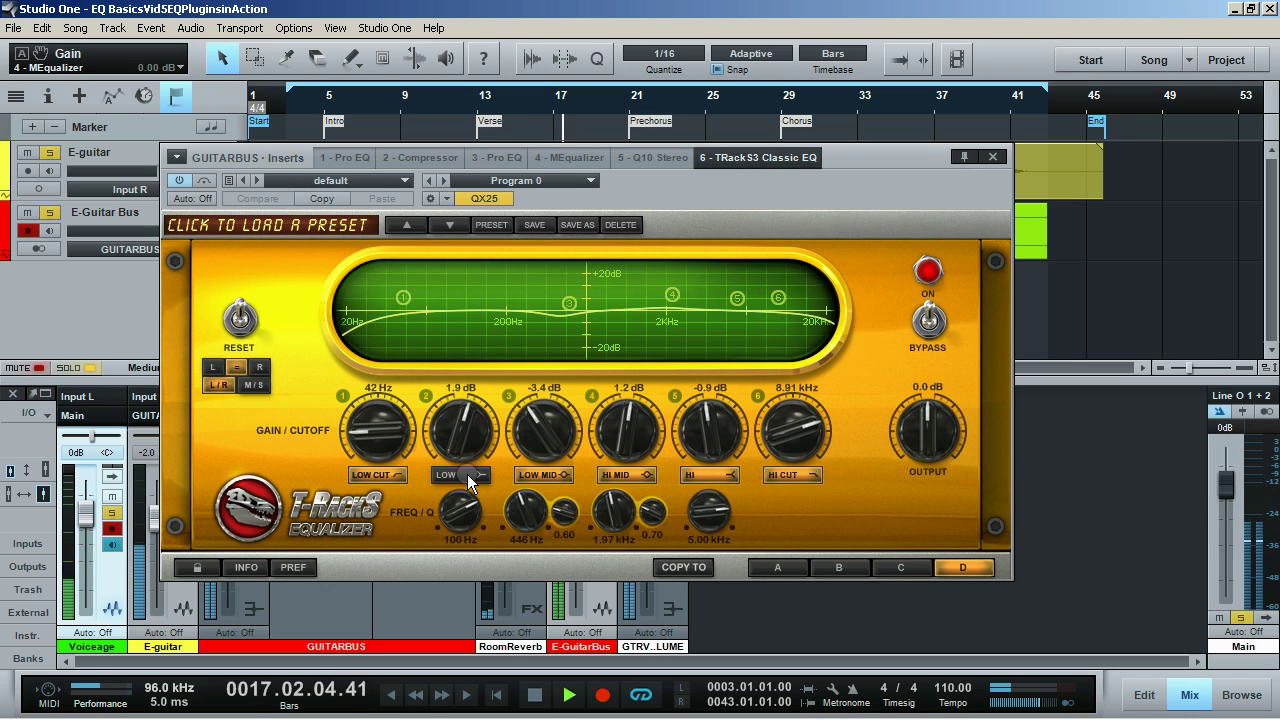
{"action": "left_click_drag", "start_coordinate": [520, 432], "coordinate": [551, 366]}
{"action": "mouse_move", "coordinate": [514, 516]}
{"action": "left_mouse_down"}
{"action": "mouse_move", "coordinate": [511, 540]}
{"action": "mouse_move", "coordinate": [513, 520]}
{"action": "left_mouse_up"}
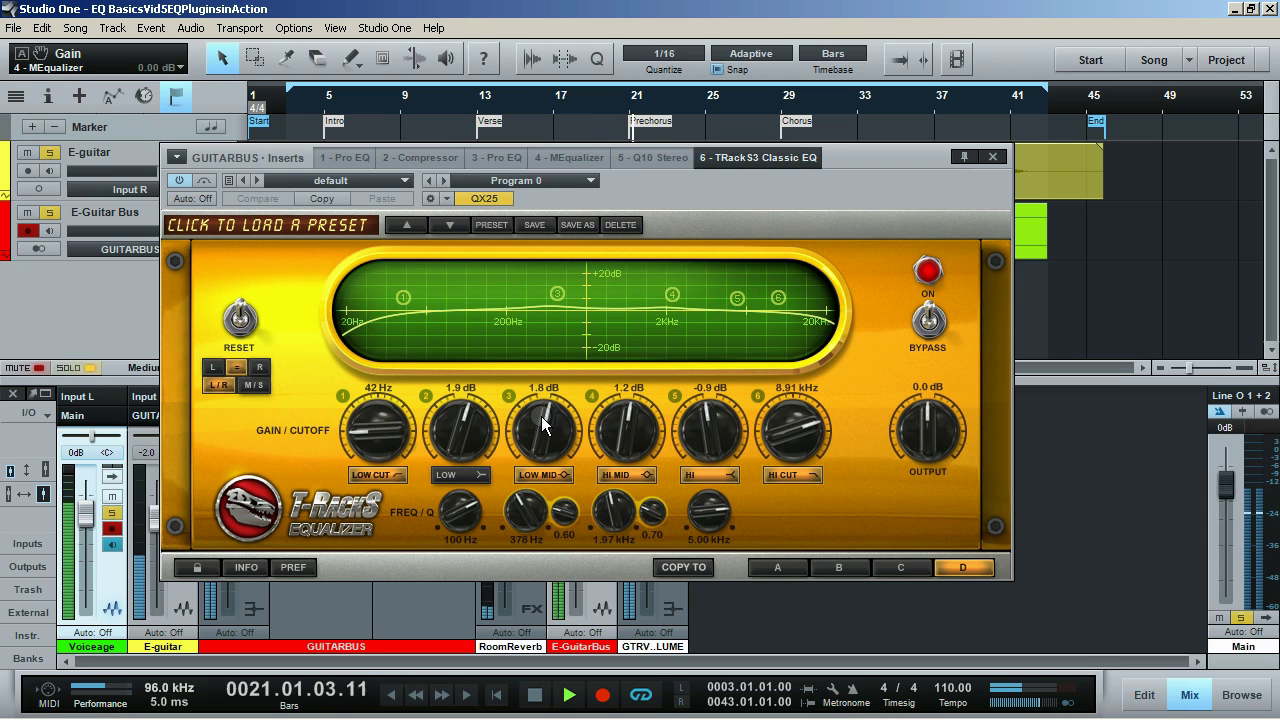
{"action": "left_click_drag", "start_coordinate": [545, 432], "coordinate": [545, 440]}
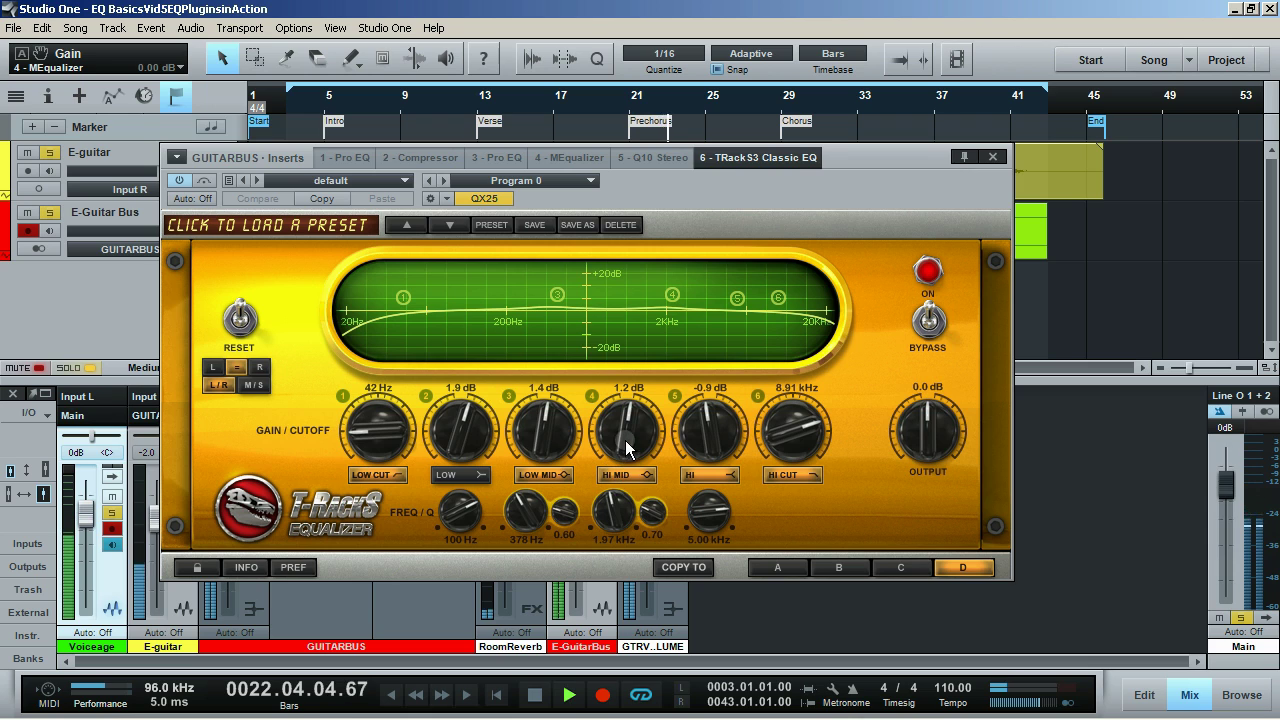
Step: Switch off the Hi Mid band, and set the Hi gain to 0.4 dB and the Hi Cut to 10.8 kHz
{"action": "left_click", "coordinate": [625, 474]}
{"action": "left_click", "coordinate": [549, 476]}
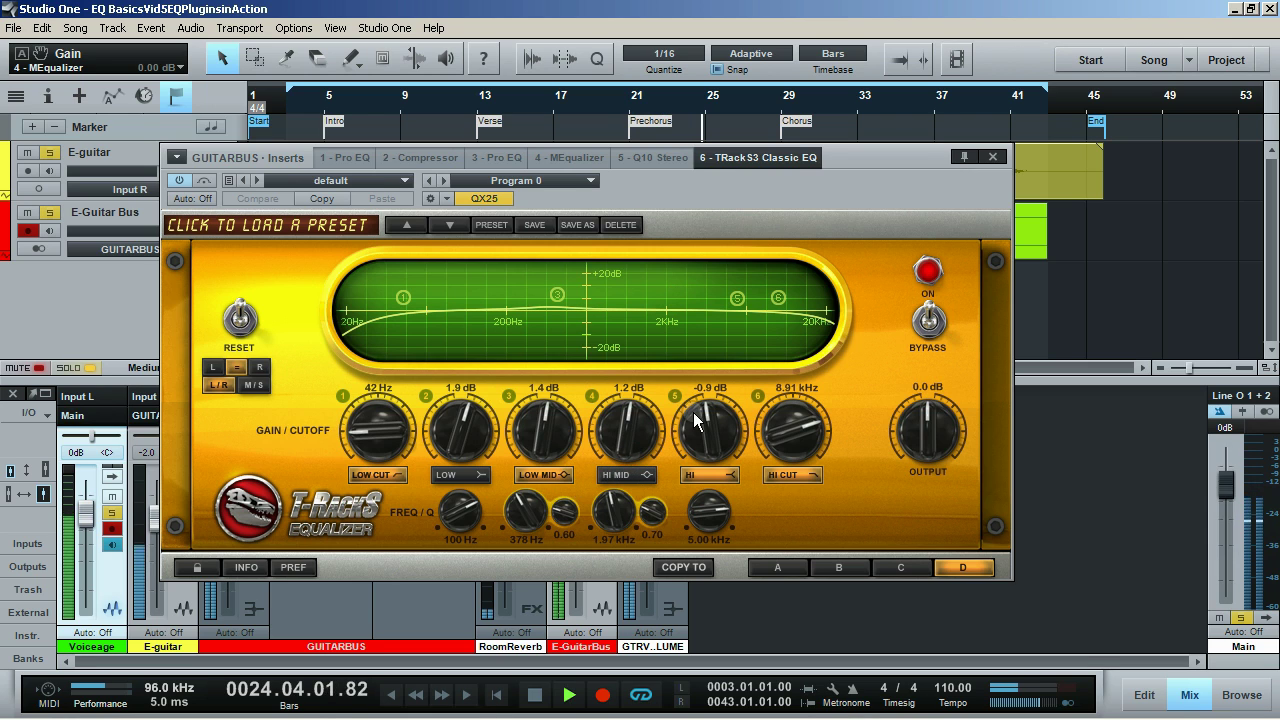
{"action": "left_click_drag", "start_coordinate": [712, 435], "coordinate": [785, 456]}
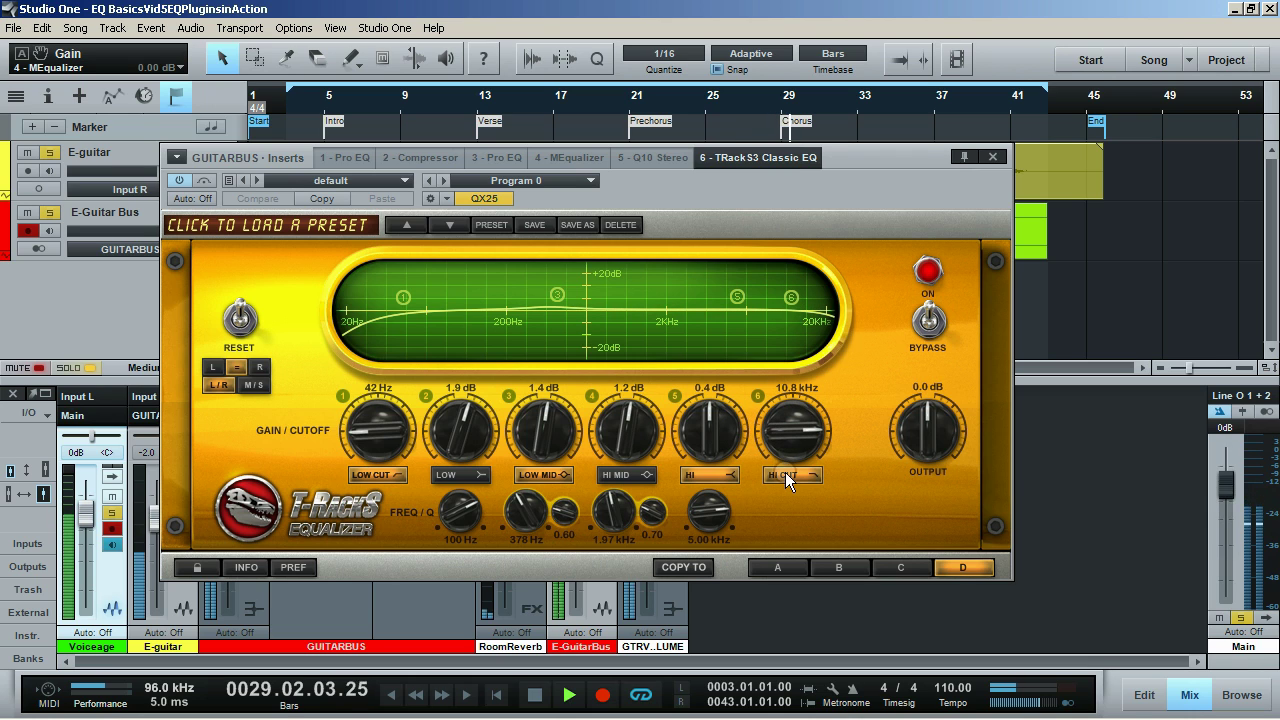
Step: Switch off the Hi Cut, Hi, Low Mid and Low Cut bands of the T-RackS equalizer
{"action": "left_click", "coordinate": [785, 472]}
{"action": "left_click", "coordinate": [723, 470]}
{"action": "left_click", "coordinate": [556, 475]}
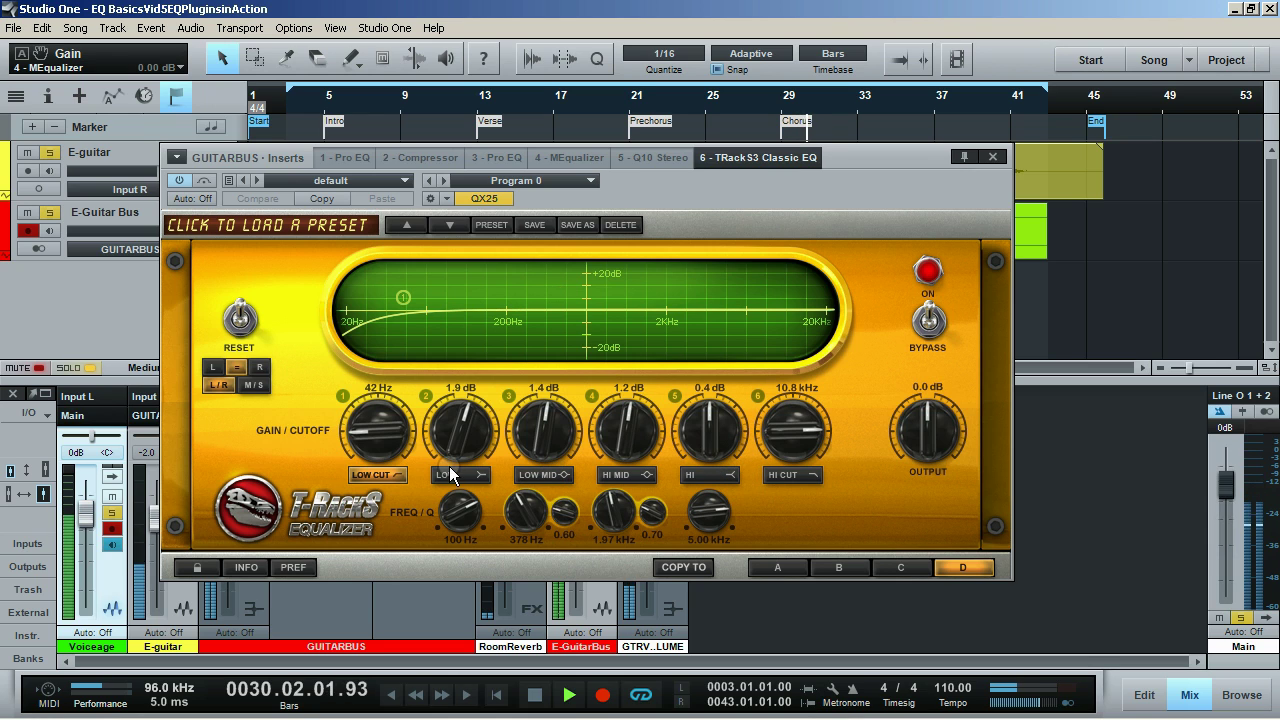
{"action": "left_click", "coordinate": [371, 478]}
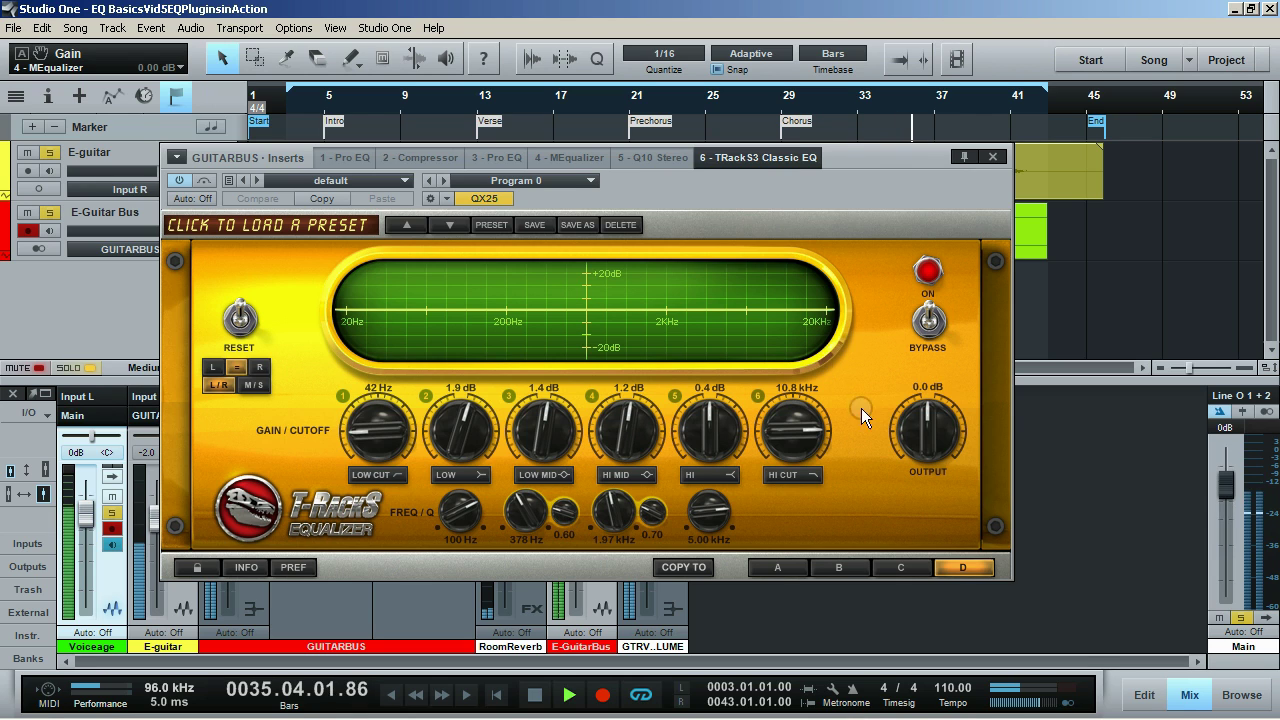
Step: Try the Mid and Side selections in M/S mode, return the T-RackS equalizer to L/R mode, and close its window
{"action": "left_click", "coordinate": [251, 388]}
{"action": "left_click", "coordinate": [215, 370]}
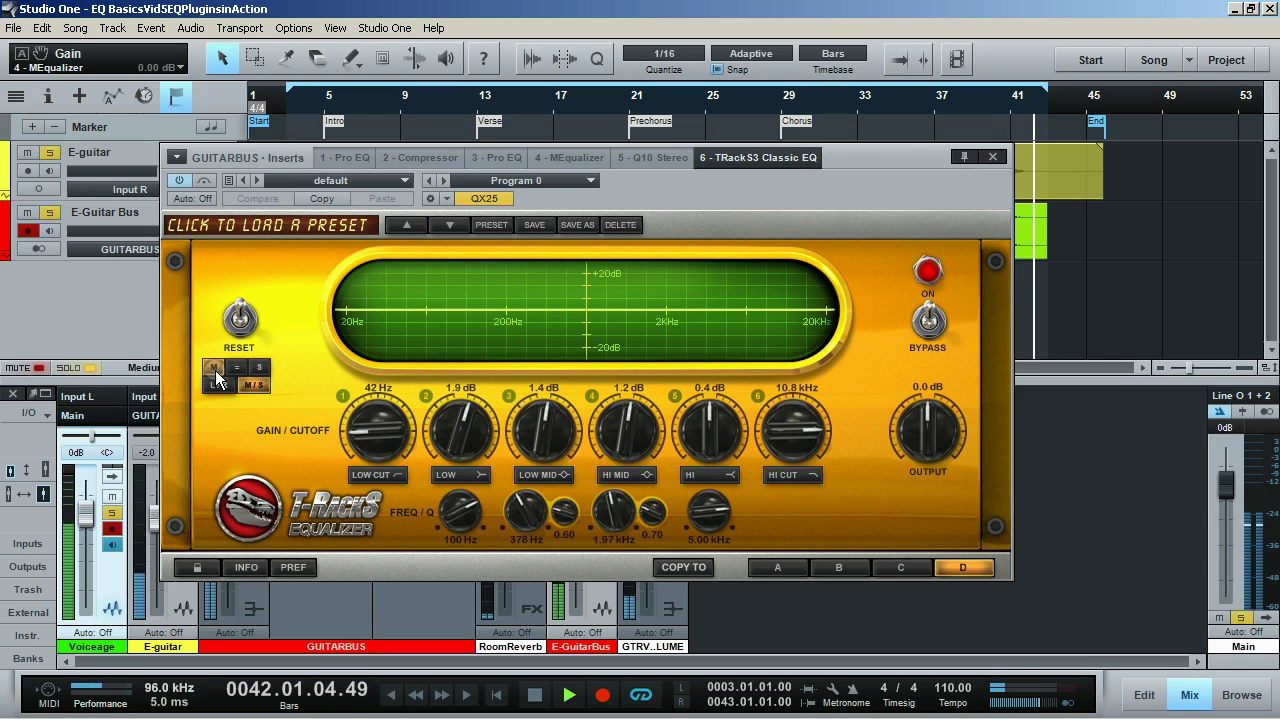
{"action": "left_click", "coordinate": [263, 370]}
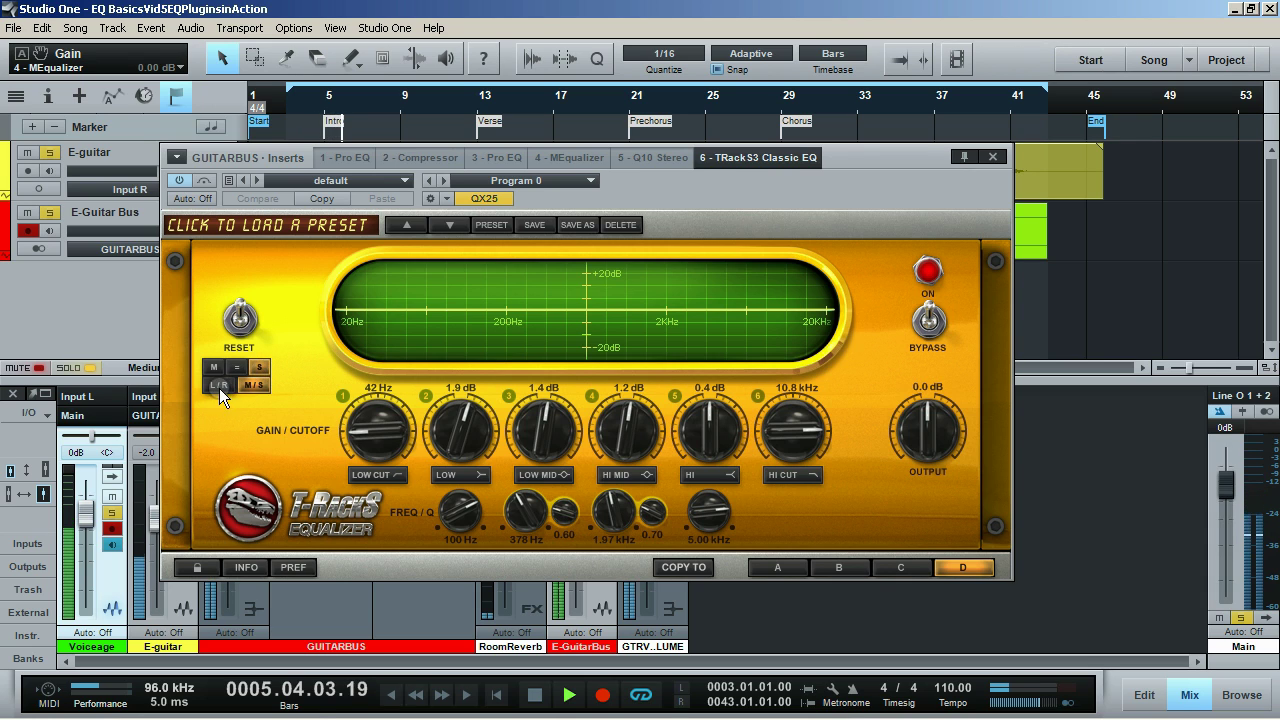
{"action": "left_click", "coordinate": [218, 386]}
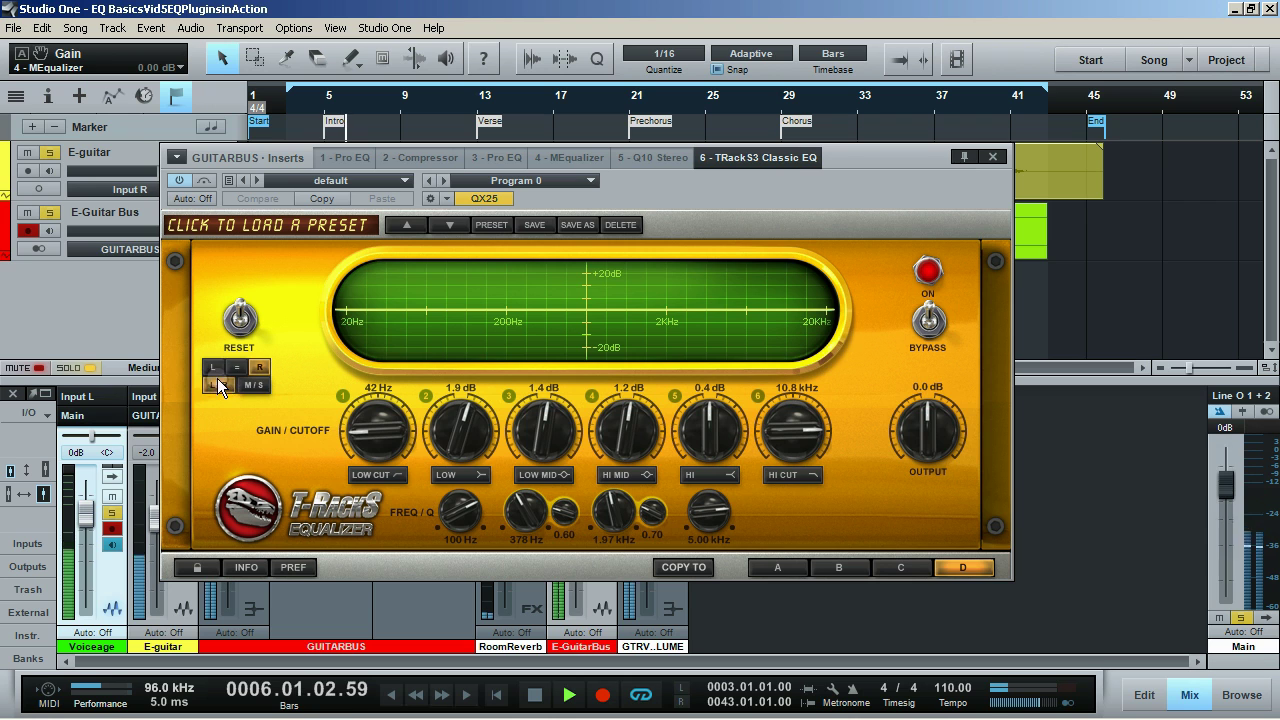
{"action": "left_click", "coordinate": [989, 156]}
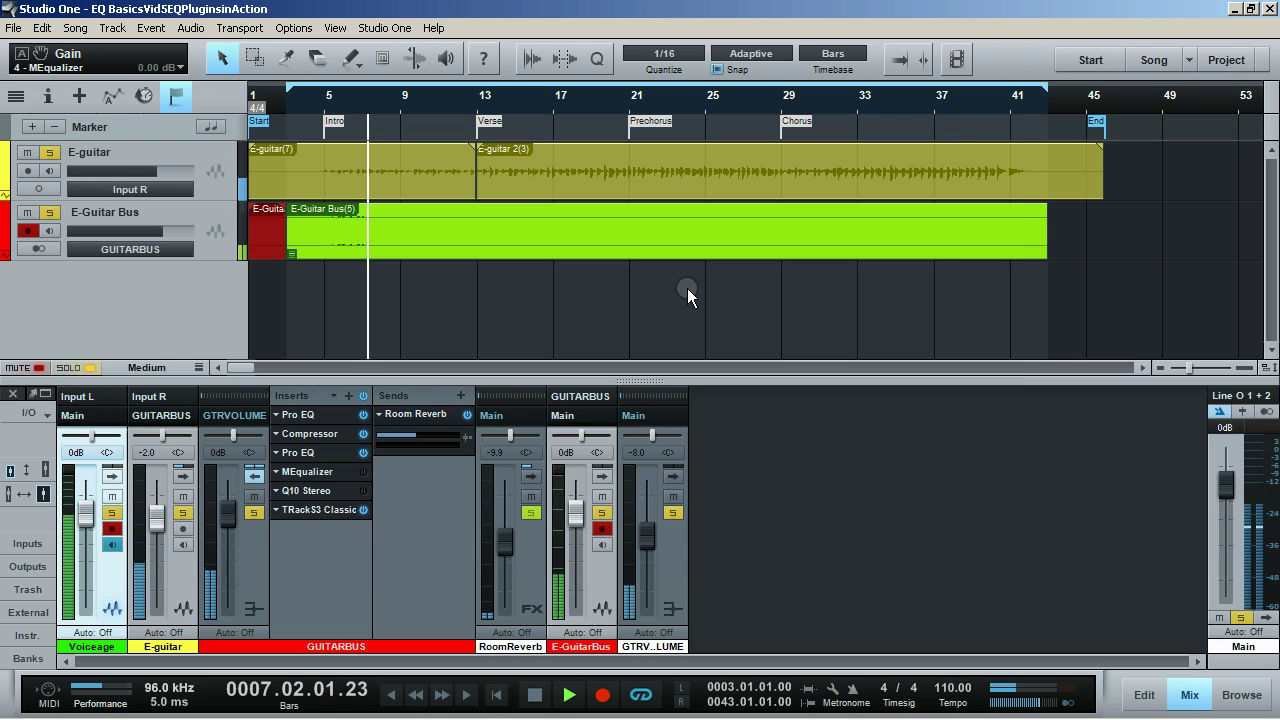
Step: Open the MEqualizer insert on GUITARBUS and open the settings for its audio quality and performance
{"action": "left_click", "coordinate": [325, 466]}
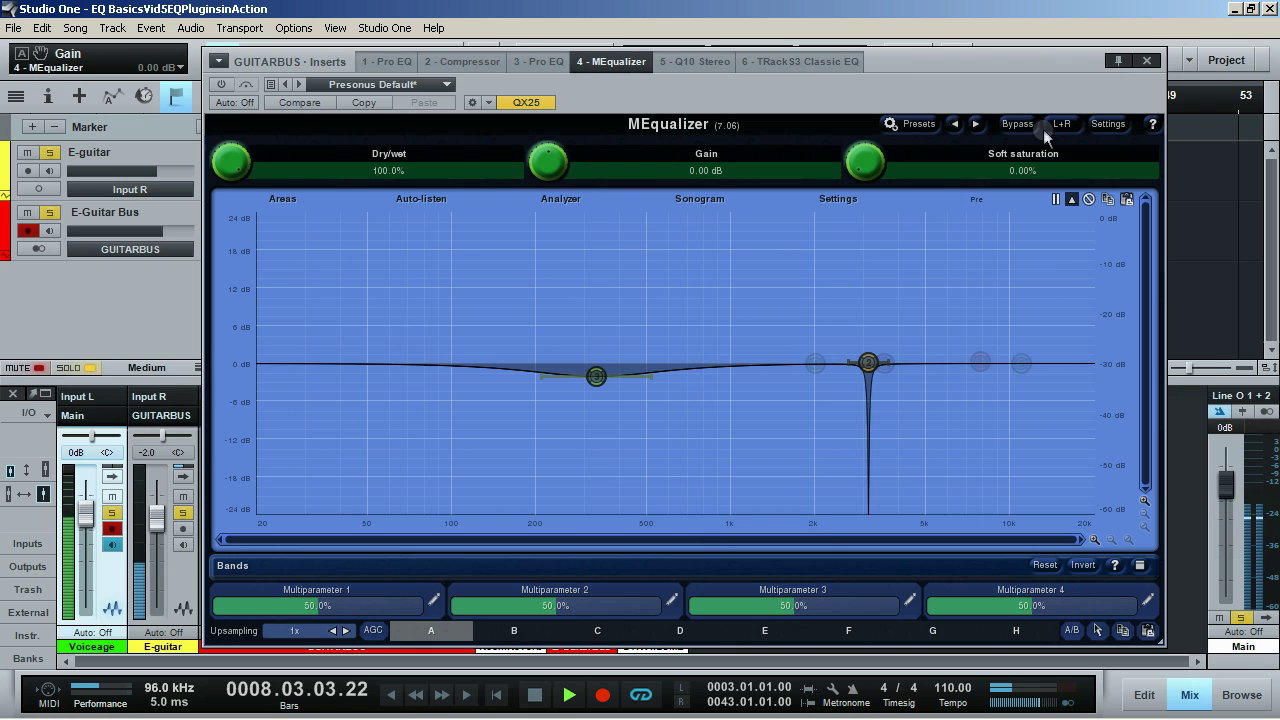
{"action": "left_click", "coordinate": [1110, 125]}
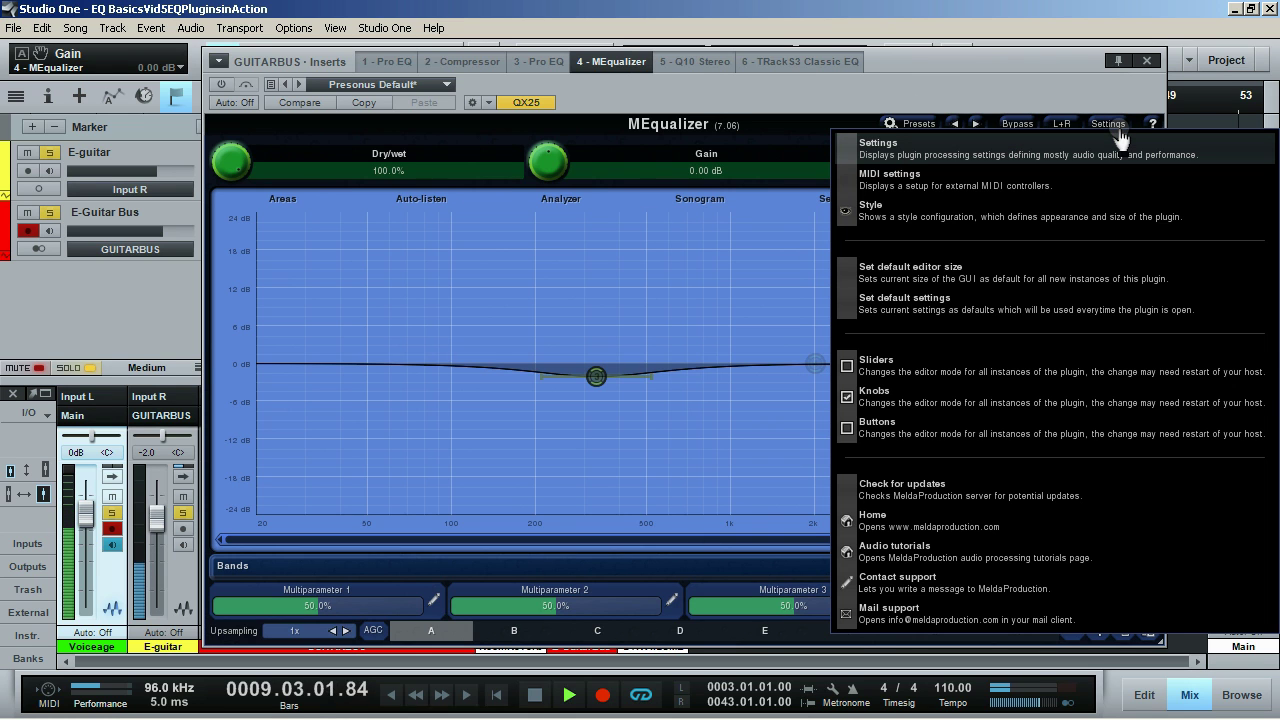
{"action": "left_click", "coordinate": [829, 100]}
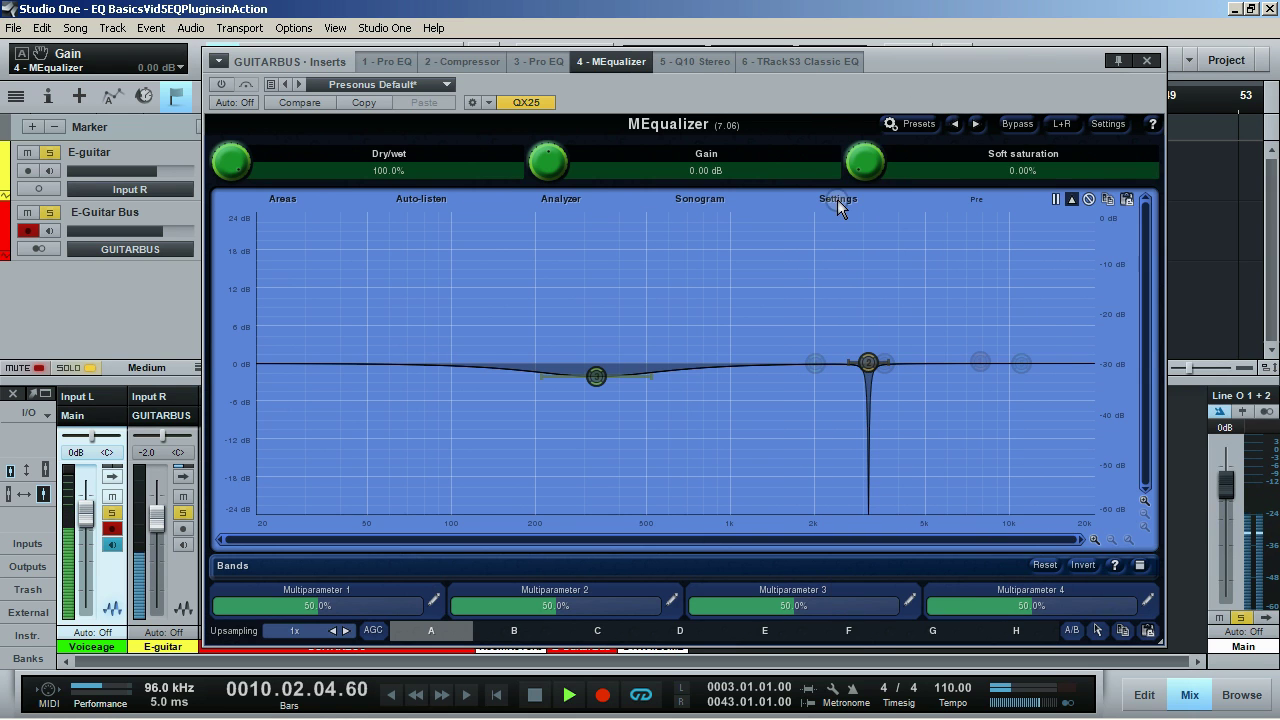
{"action": "left_click", "coordinate": [832, 199]}
{"action": "left_click", "coordinate": [918, 20]}
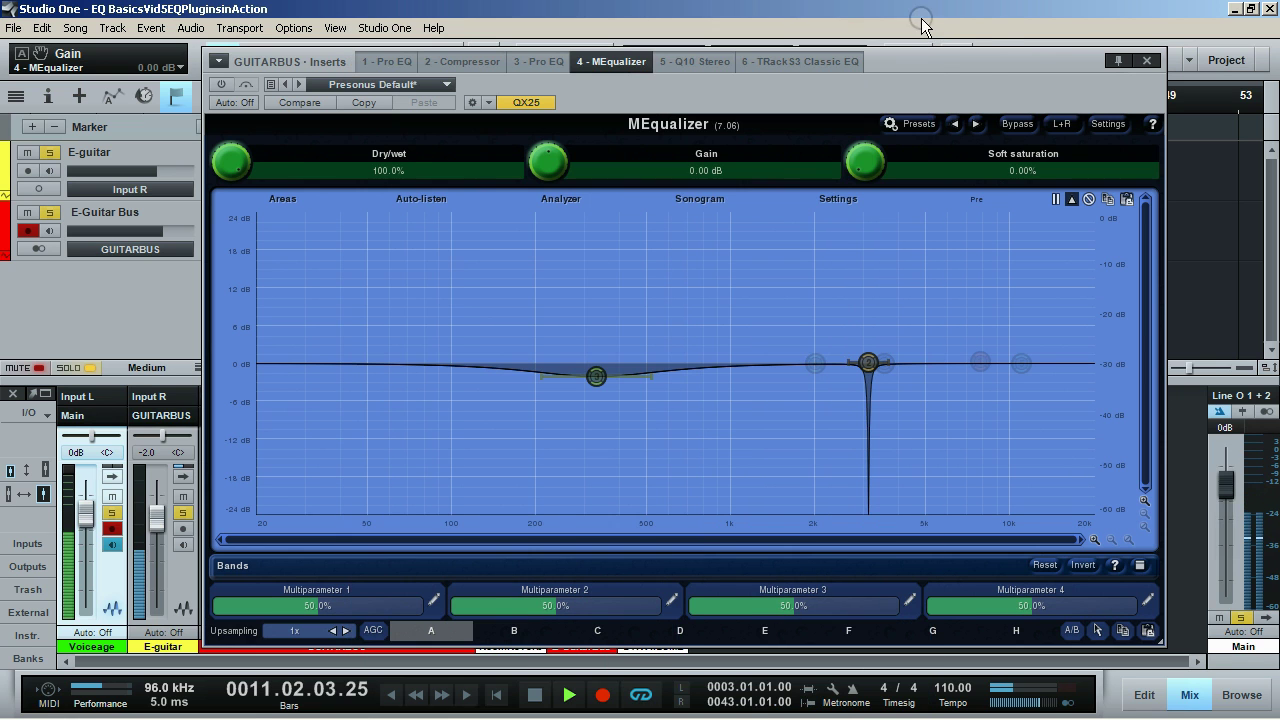
{"action": "left_click", "coordinate": [1108, 128]}
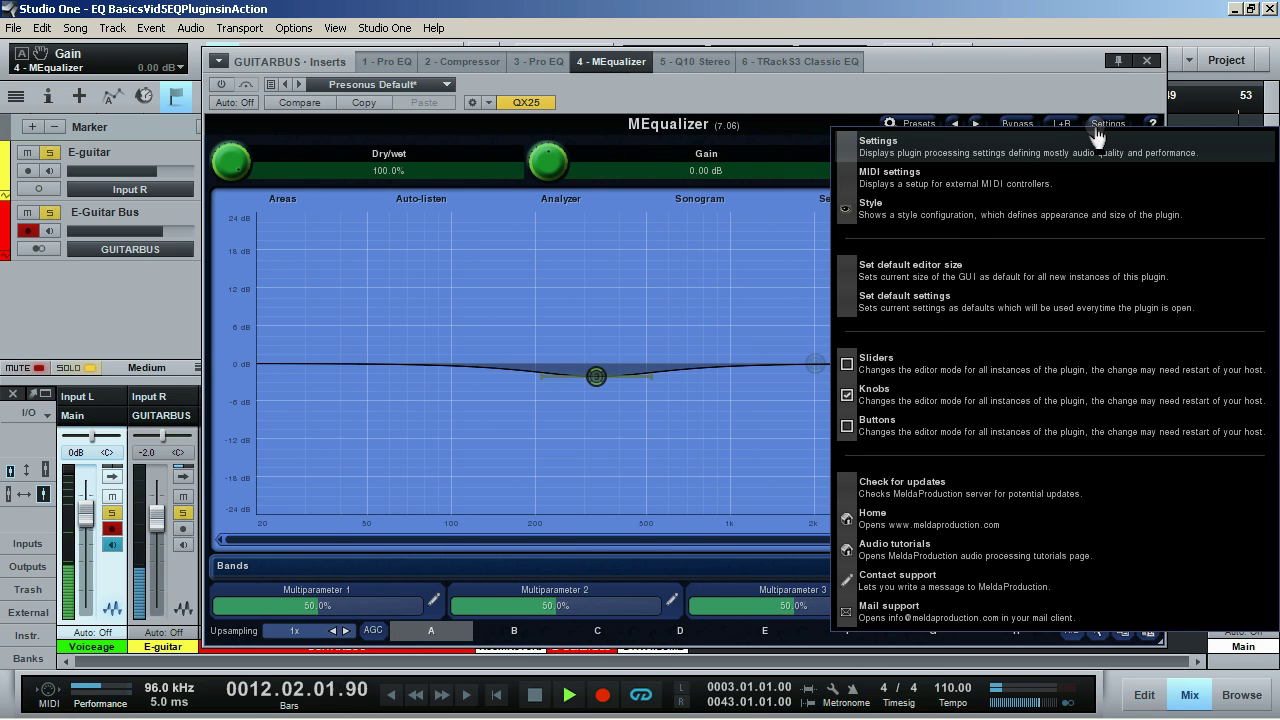
{"action": "left_click", "coordinate": [1108, 123]}
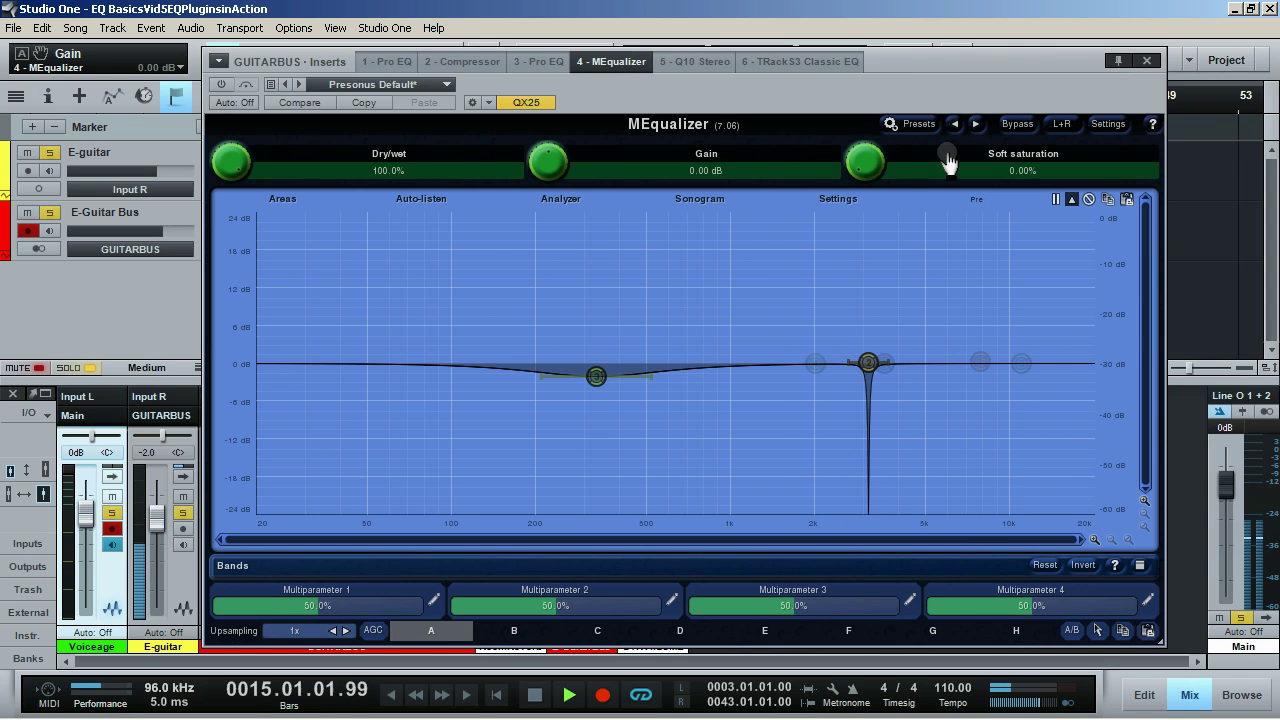
{"action": "left_click", "coordinate": [1108, 123]}
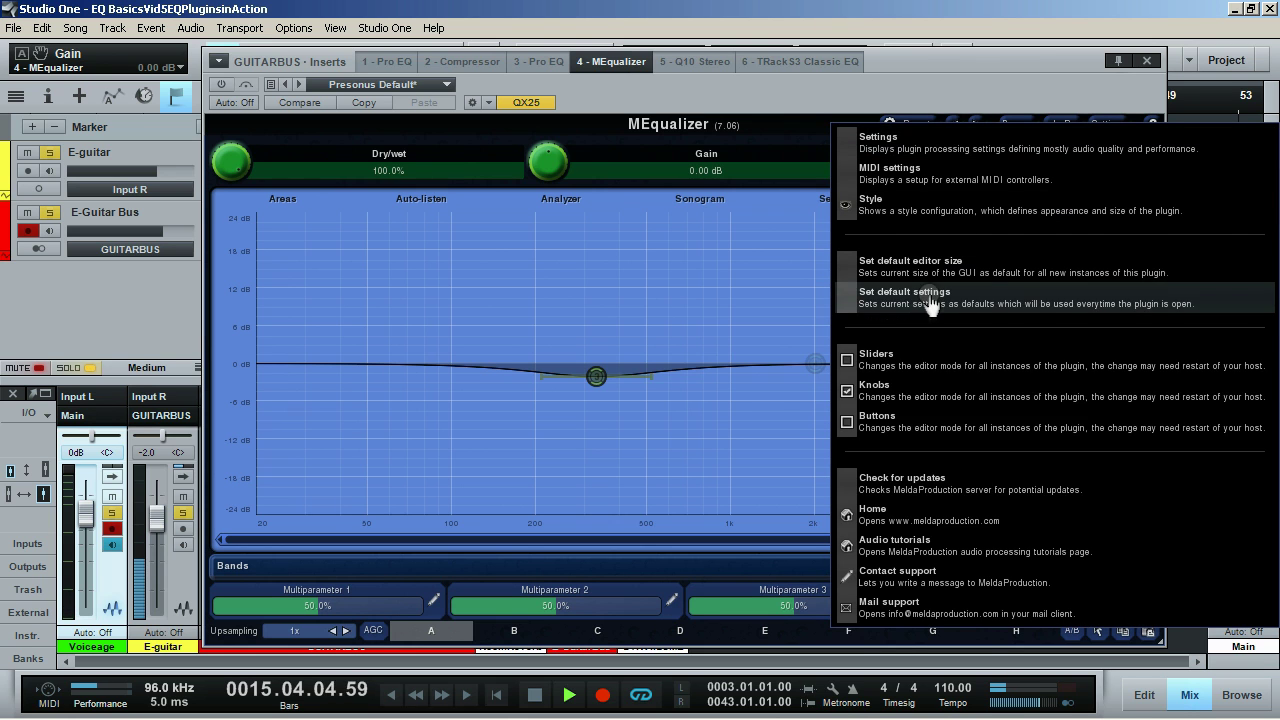
{"action": "left_click", "coordinate": [920, 148]}
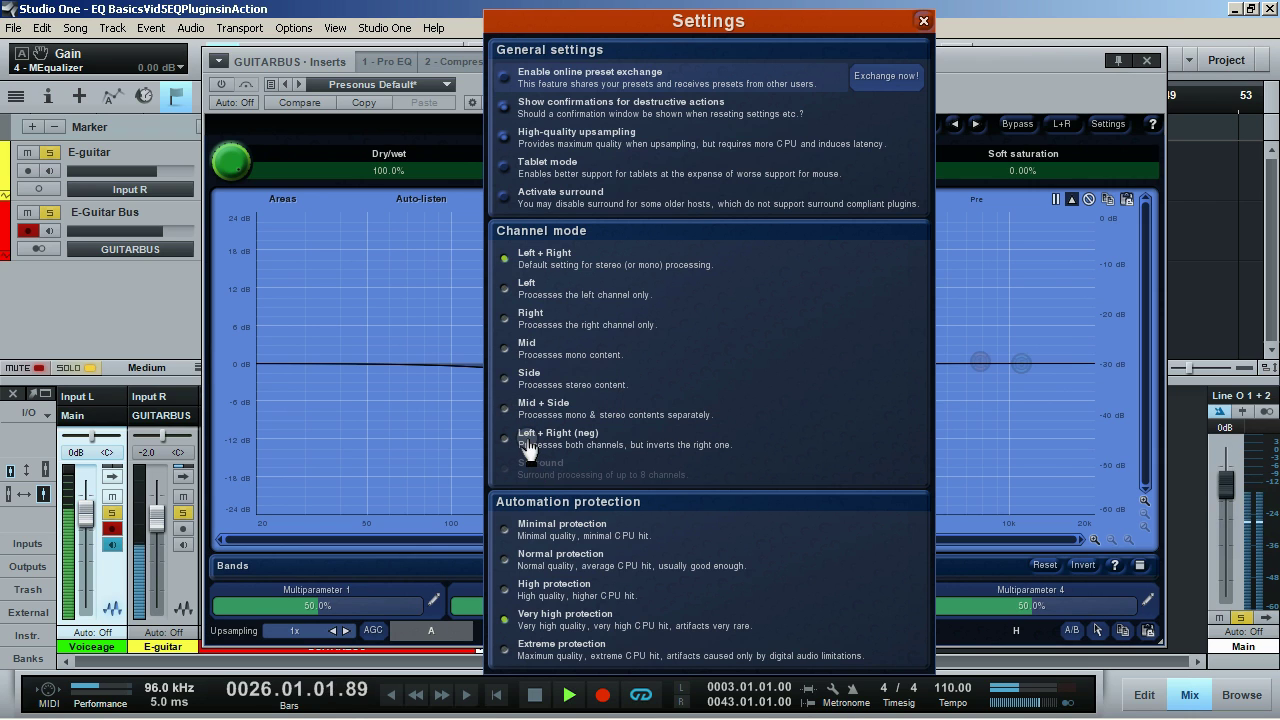
Step: Try the channel modes Left + Right (neg), Side, Mid and Right, and return to Left + Right
{"action": "left_click", "coordinate": [593, 453]}
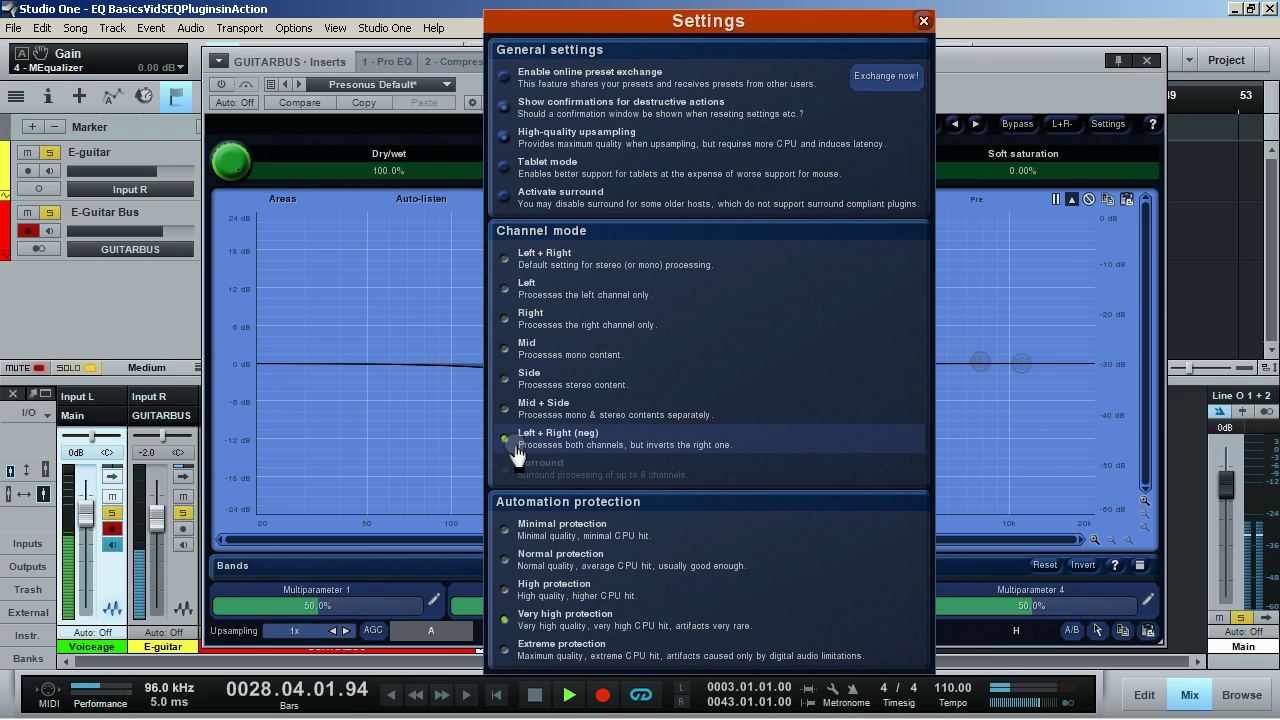
{"action": "left_click", "coordinate": [505, 378]}
{"action": "left_click", "coordinate": [507, 350]}
{"action": "left_click", "coordinate": [505, 318]}
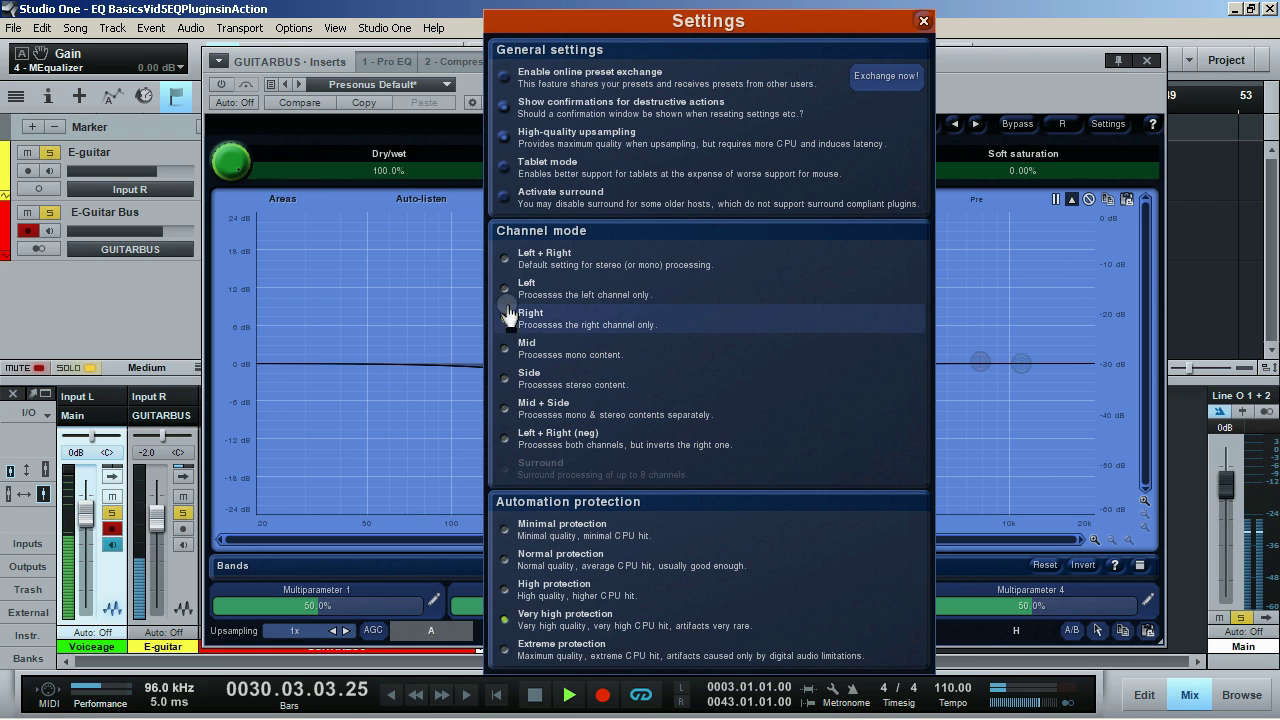
{"action": "left_click", "coordinate": [505, 260]}
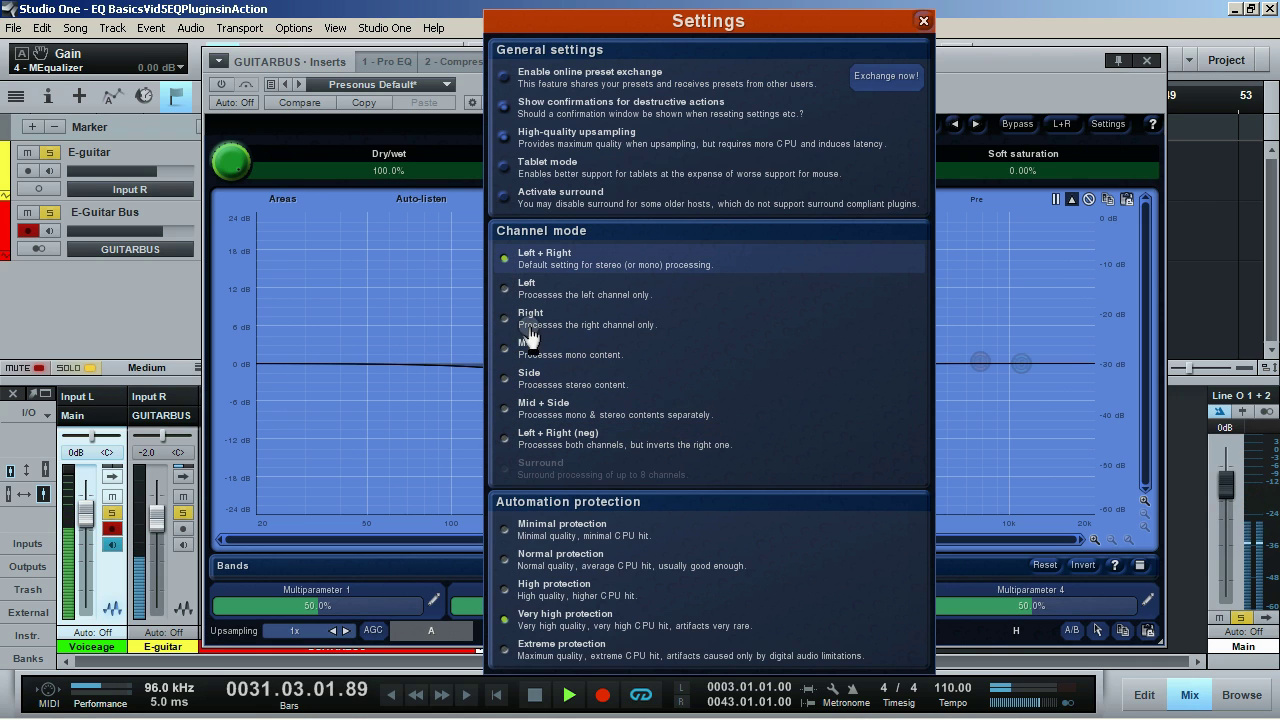
{"action": "left_click", "coordinate": [504, 592]}
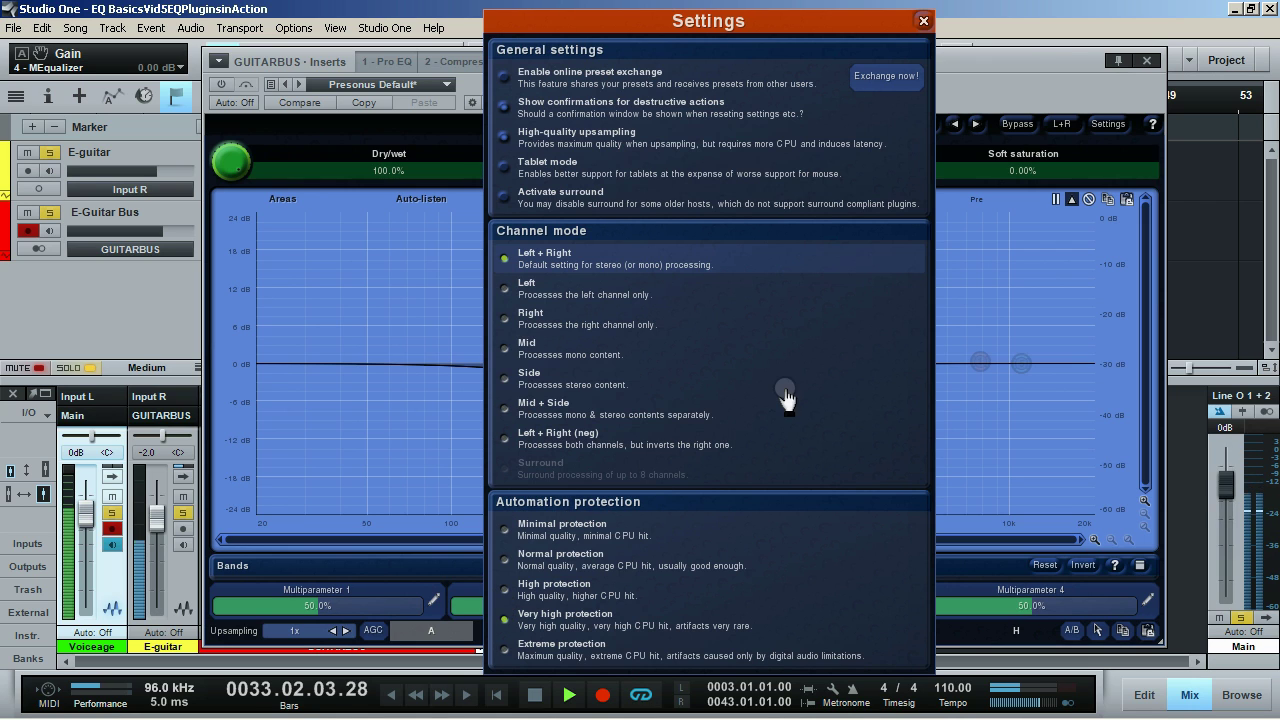
Step: Try the Normal, Minimal and Very high automation protection levels in MEqualizer, choose High protection, and close the settings and plug-in window
{"action": "left_click", "coordinate": [505, 591]}
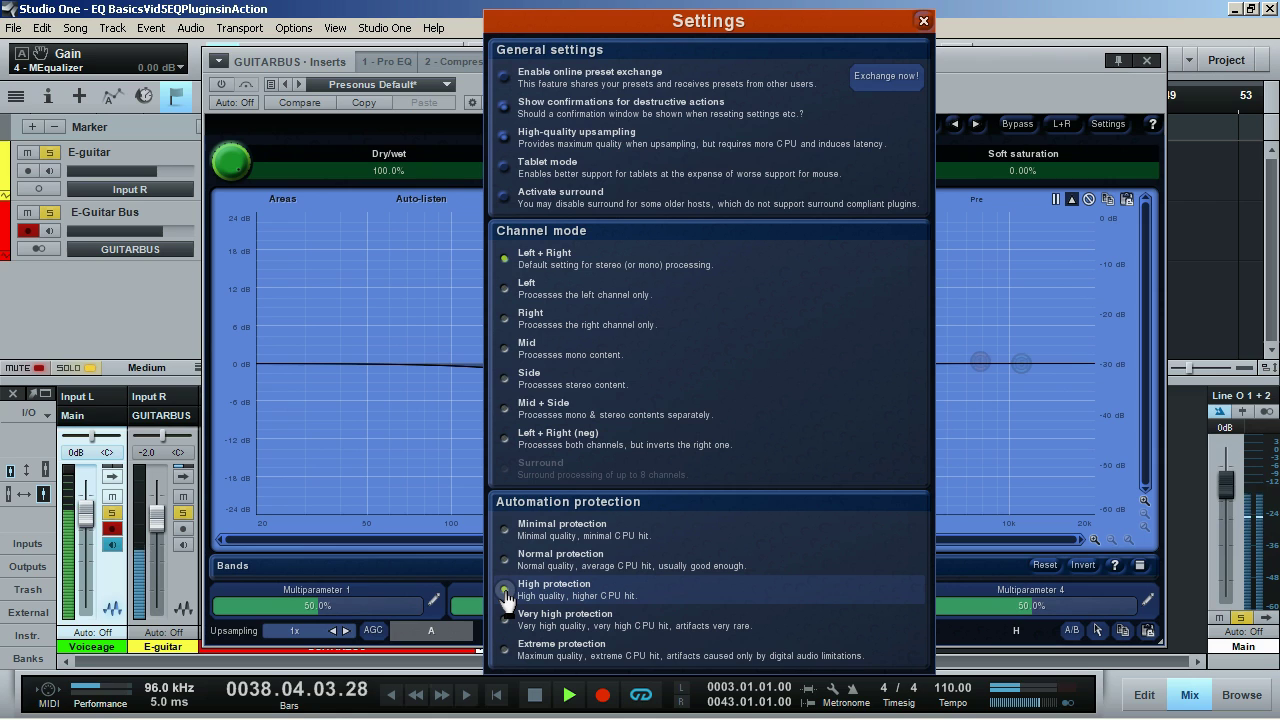
{"action": "left_click", "coordinate": [505, 590]}
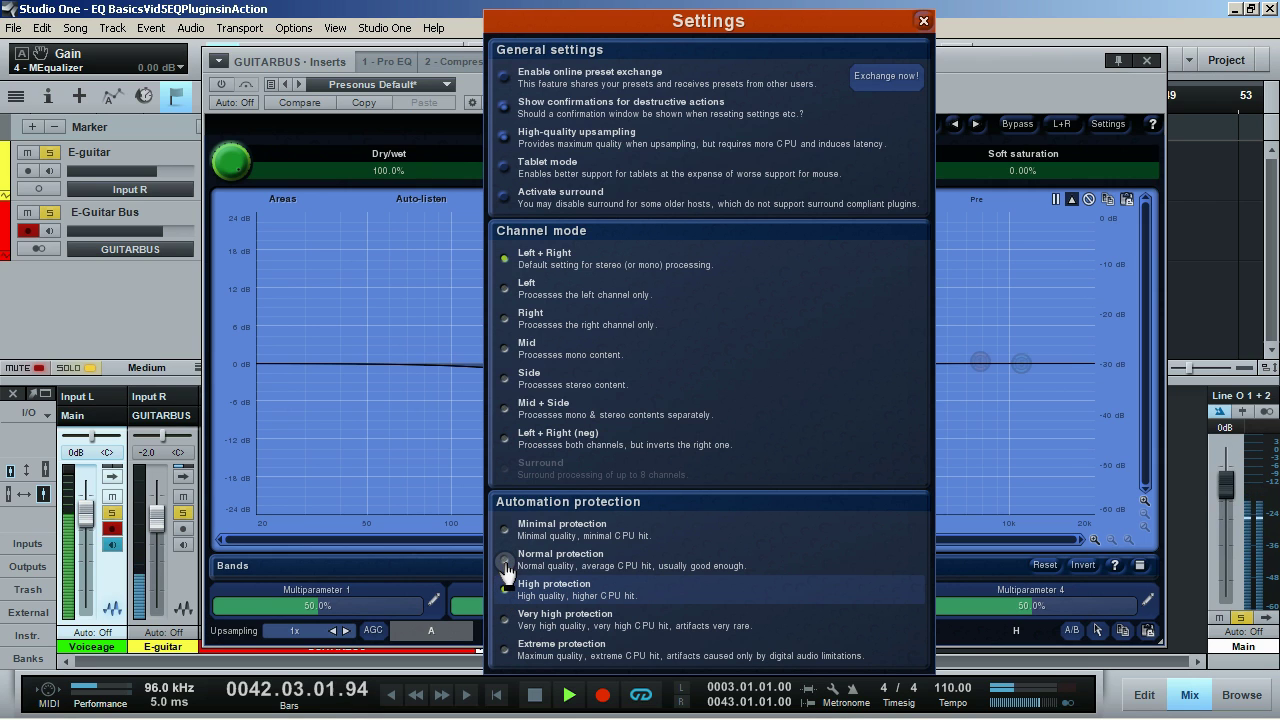
{"action": "left_click", "coordinate": [505, 560]}
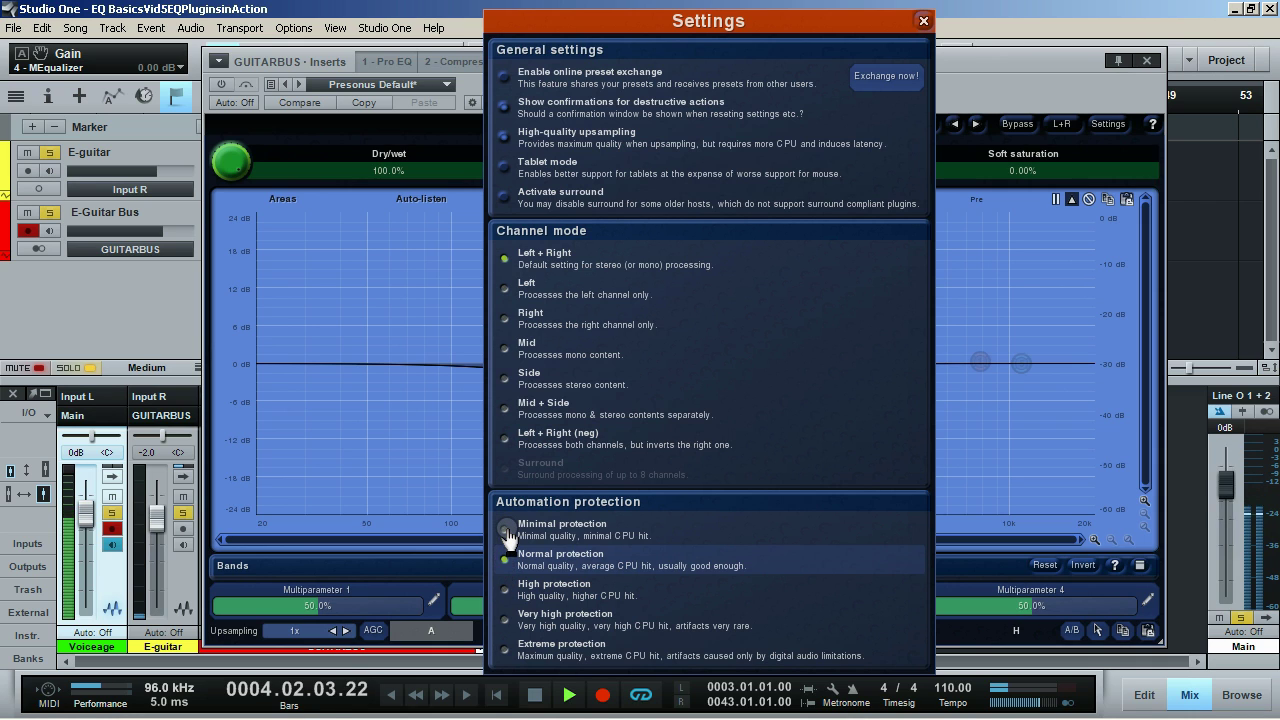
{"action": "left_click", "coordinate": [507, 531]}
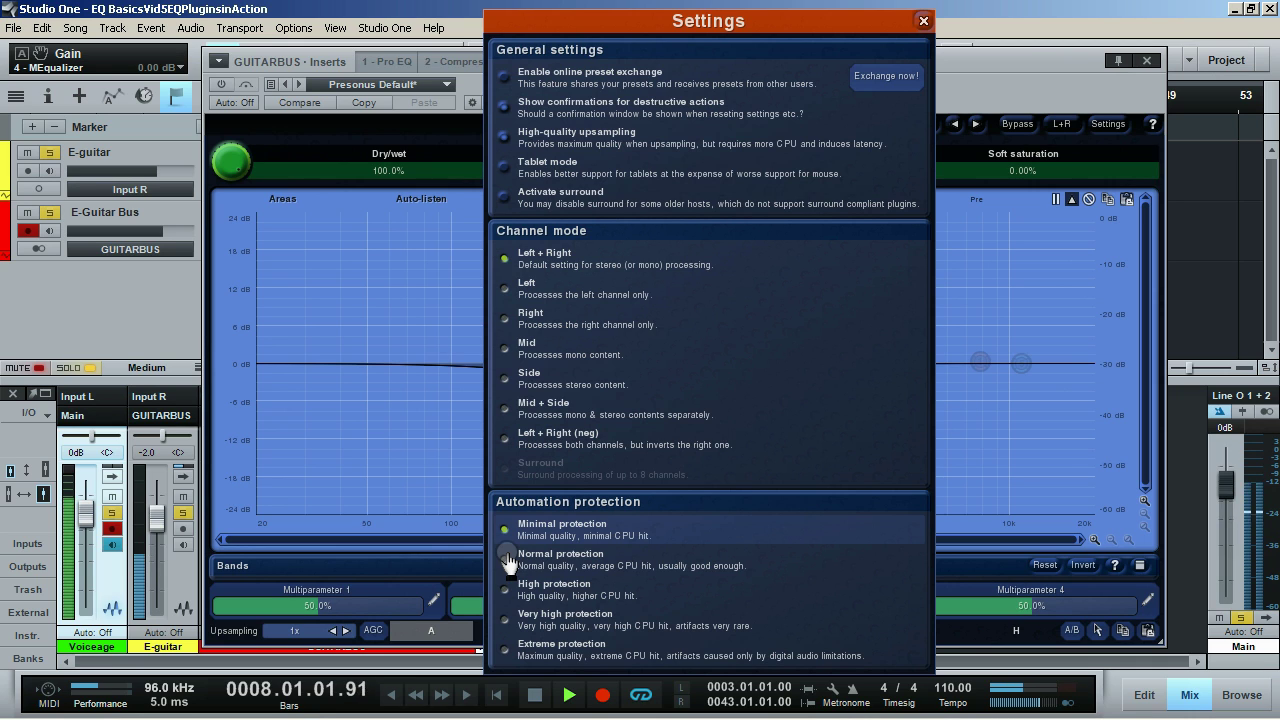
{"action": "left_click", "coordinate": [505, 620]}
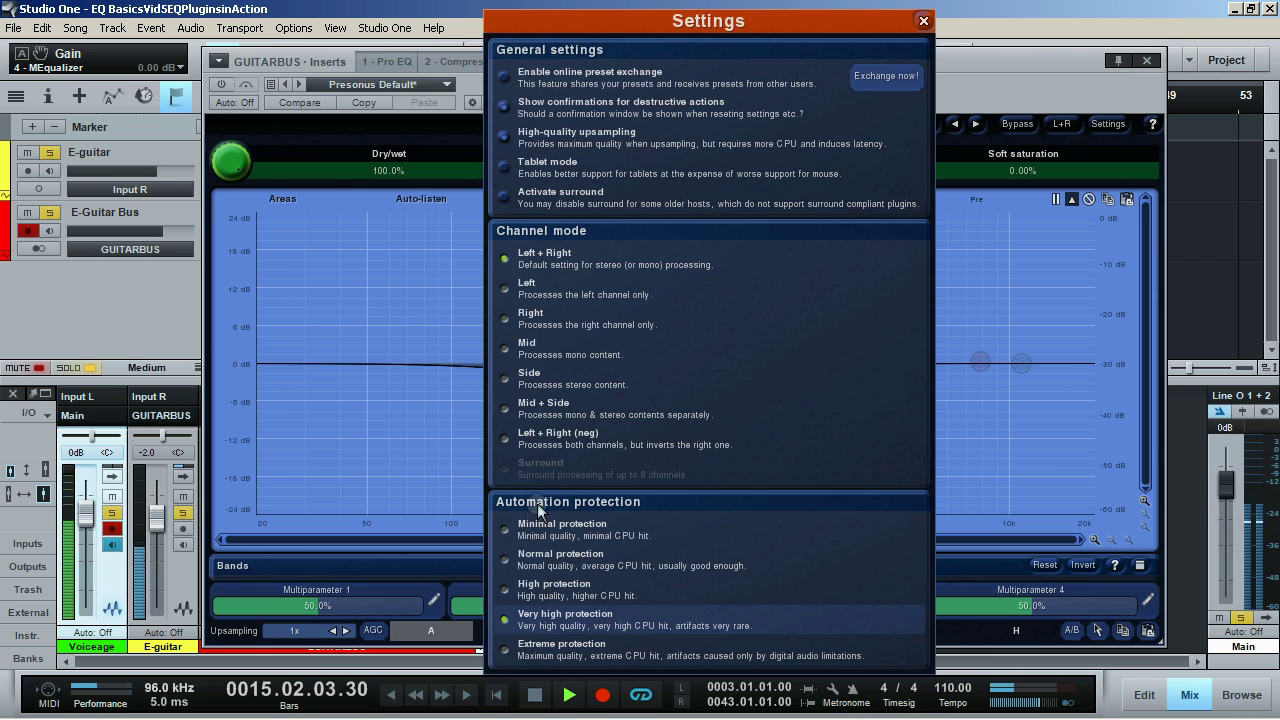
{"action": "left_click", "coordinate": [505, 589]}
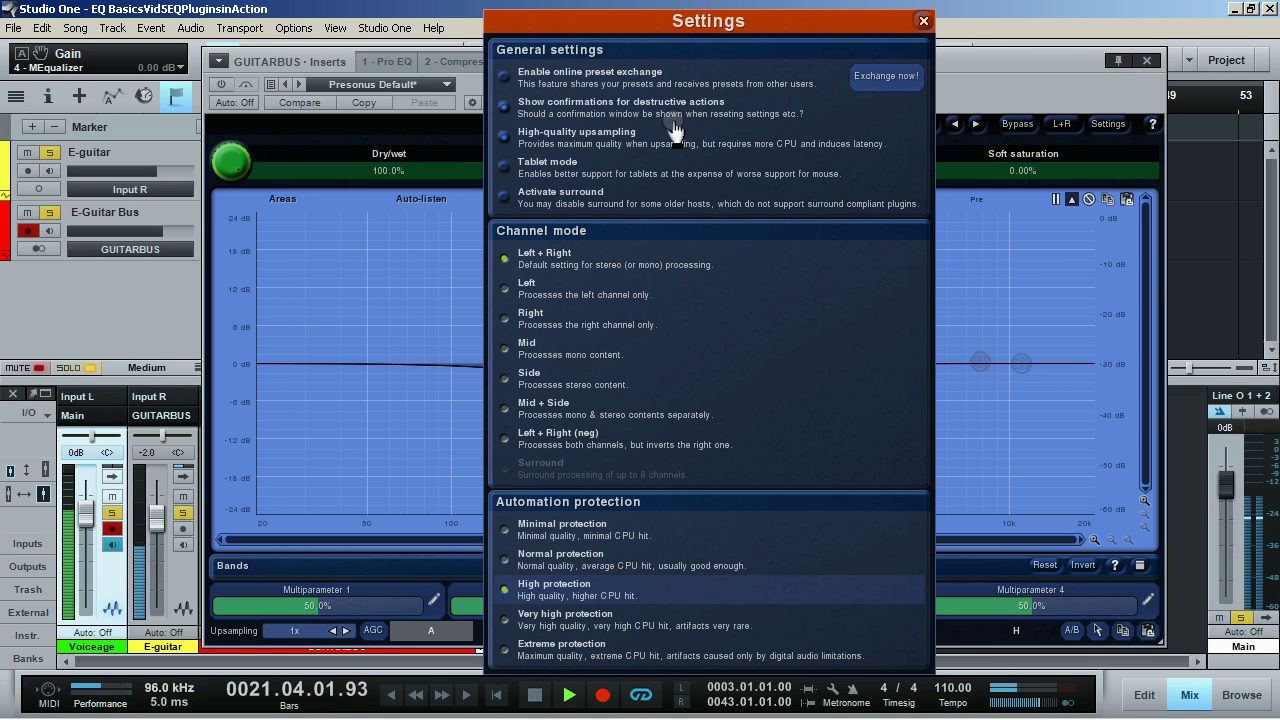
{"action": "left_click", "coordinate": [921, 22]}
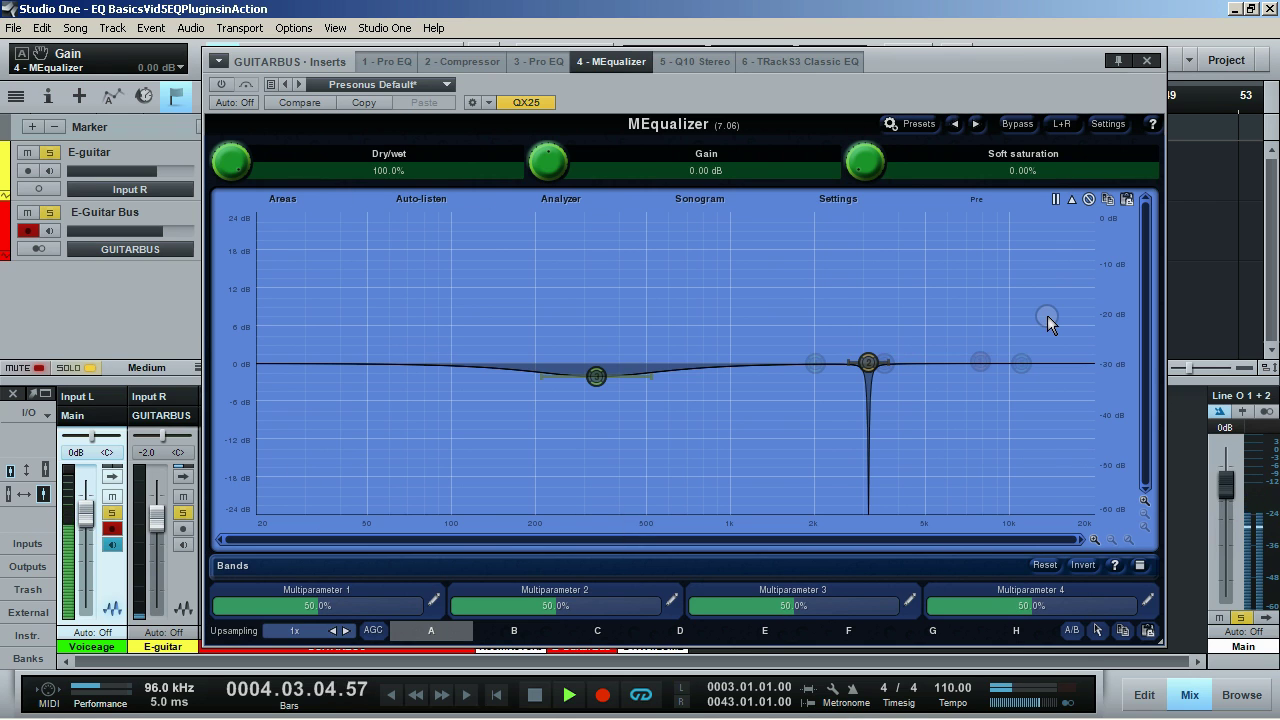
{"action": "left_click", "coordinate": [1150, 62]}
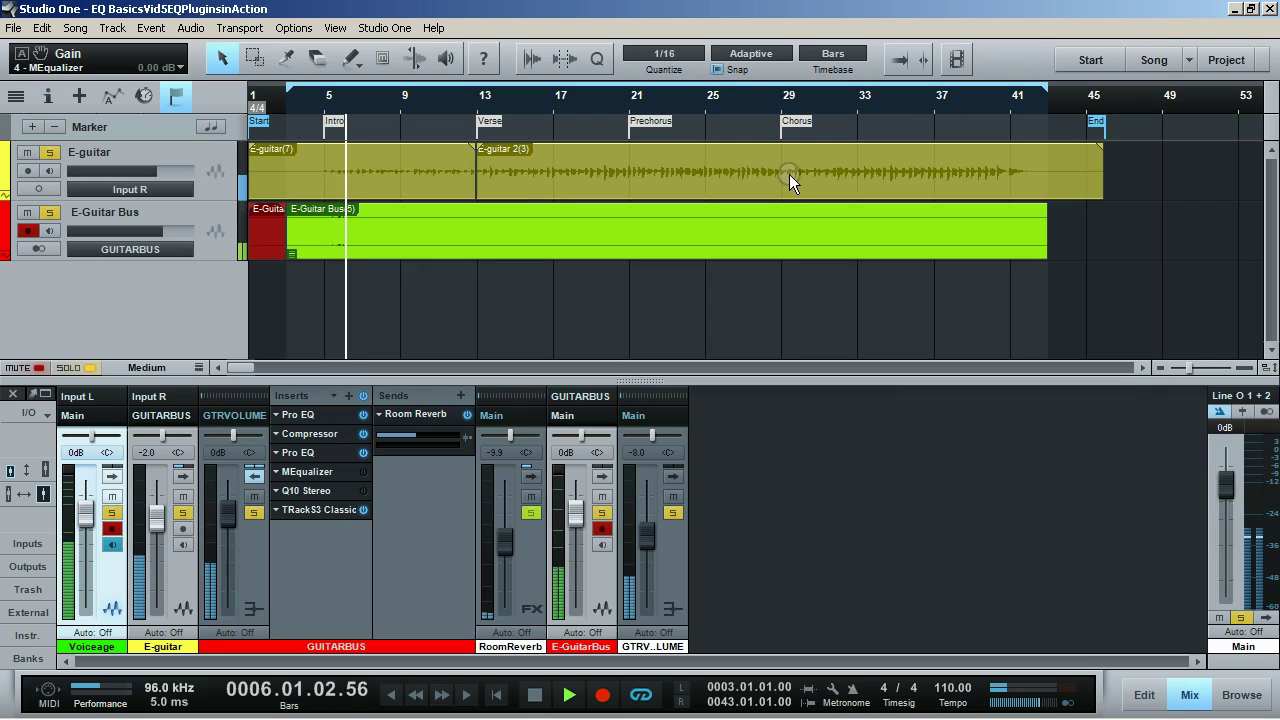
Step: View the Q10 Stereo insert on GUITARBUS and its Q10.pdf manual, and close both
{"action": "left_click", "coordinate": [307, 491]}
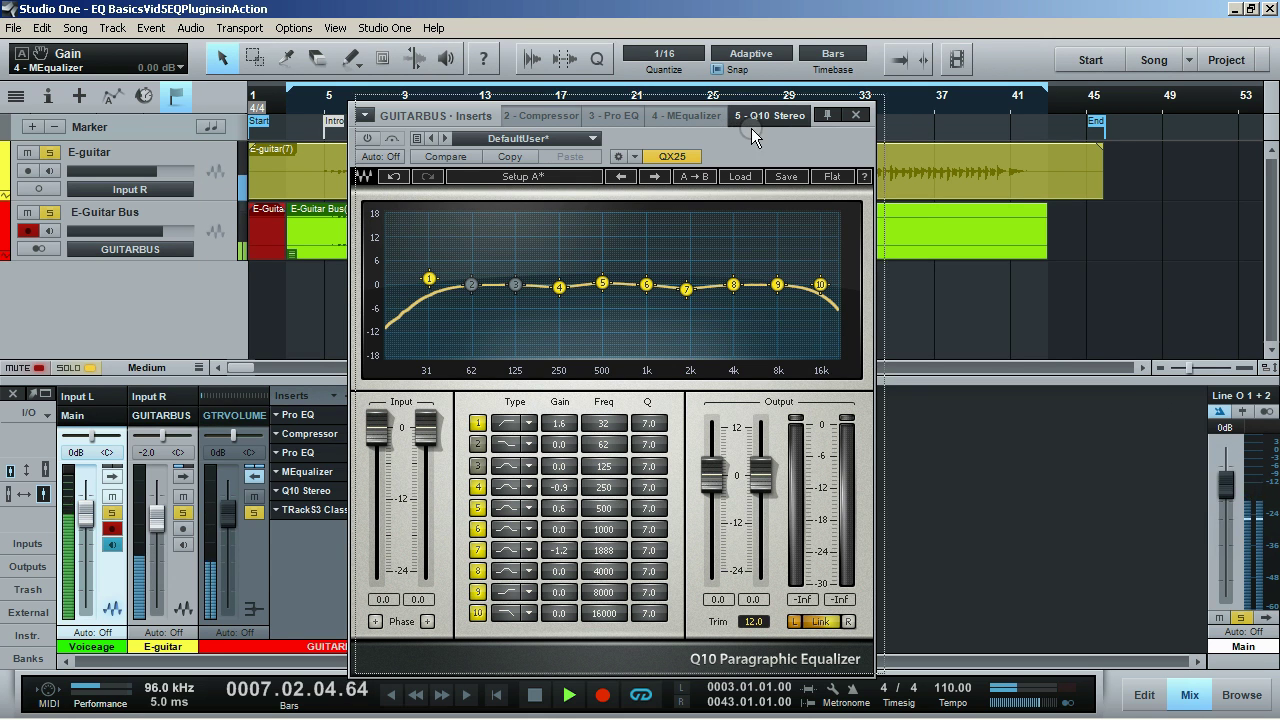
{"action": "left_click_drag", "start_coordinate": [755, 126], "coordinate": [801, 98]}
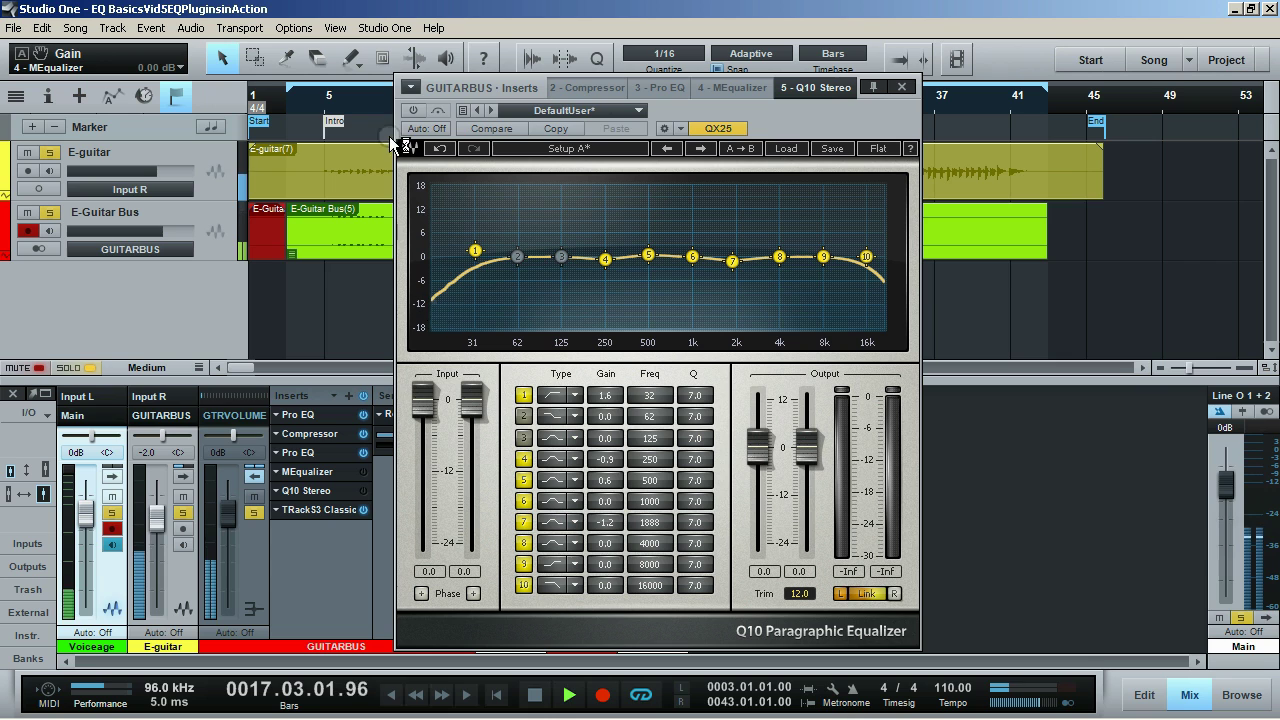
{"action": "left_click", "coordinate": [901, 87]}
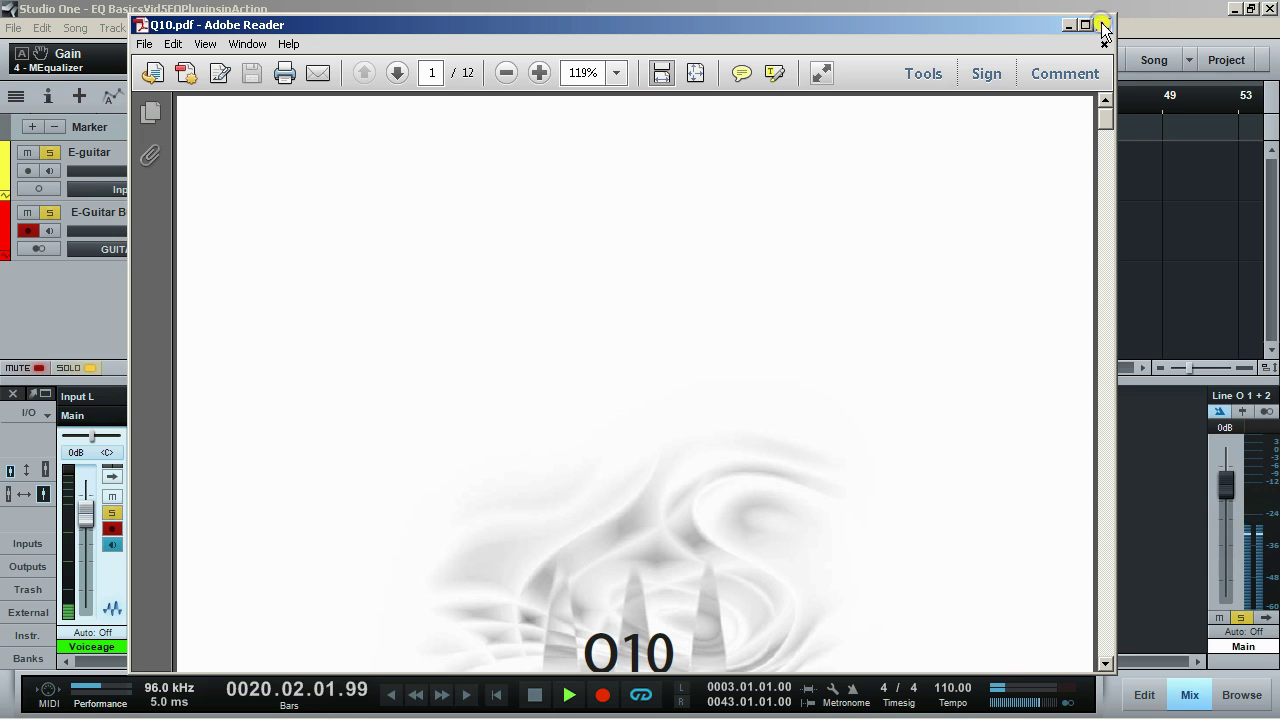
{"action": "left_click", "coordinate": [1102, 24]}
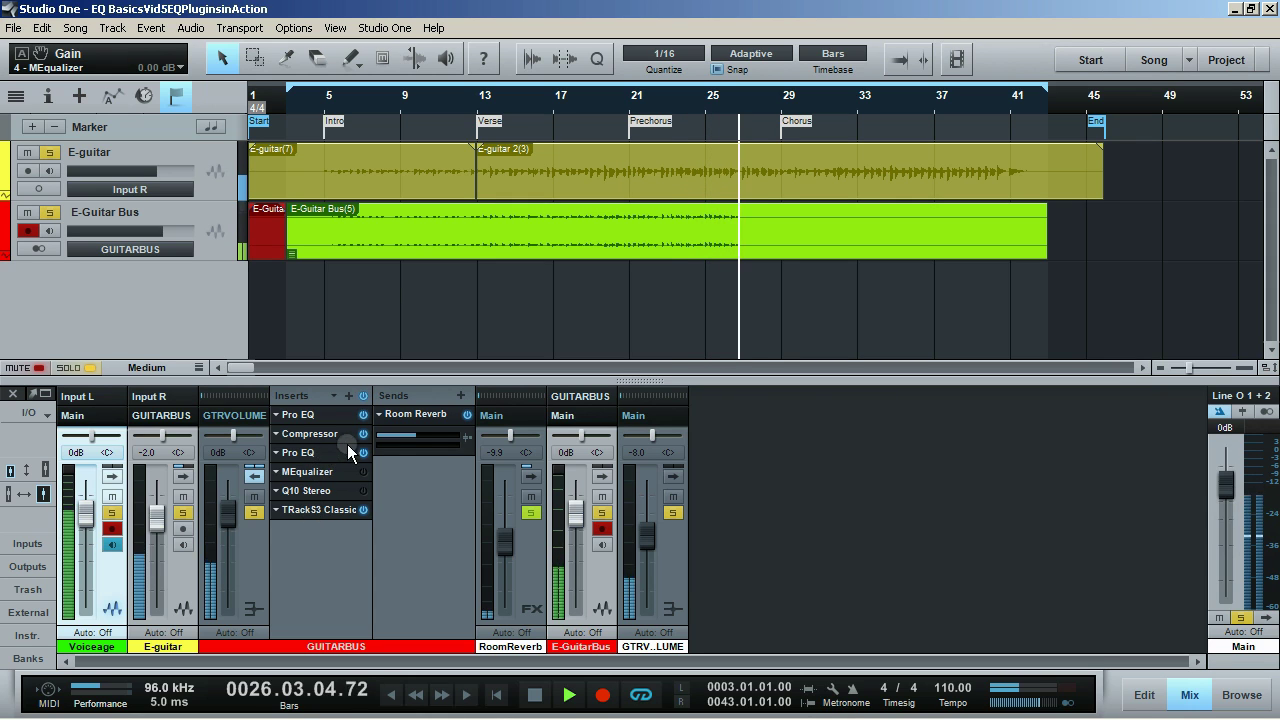
Step: Review the MEqualizer and Q10 Stereo inserts on GUITARBUS one after the other, closing each window
{"action": "left_click", "coordinate": [305, 472]}
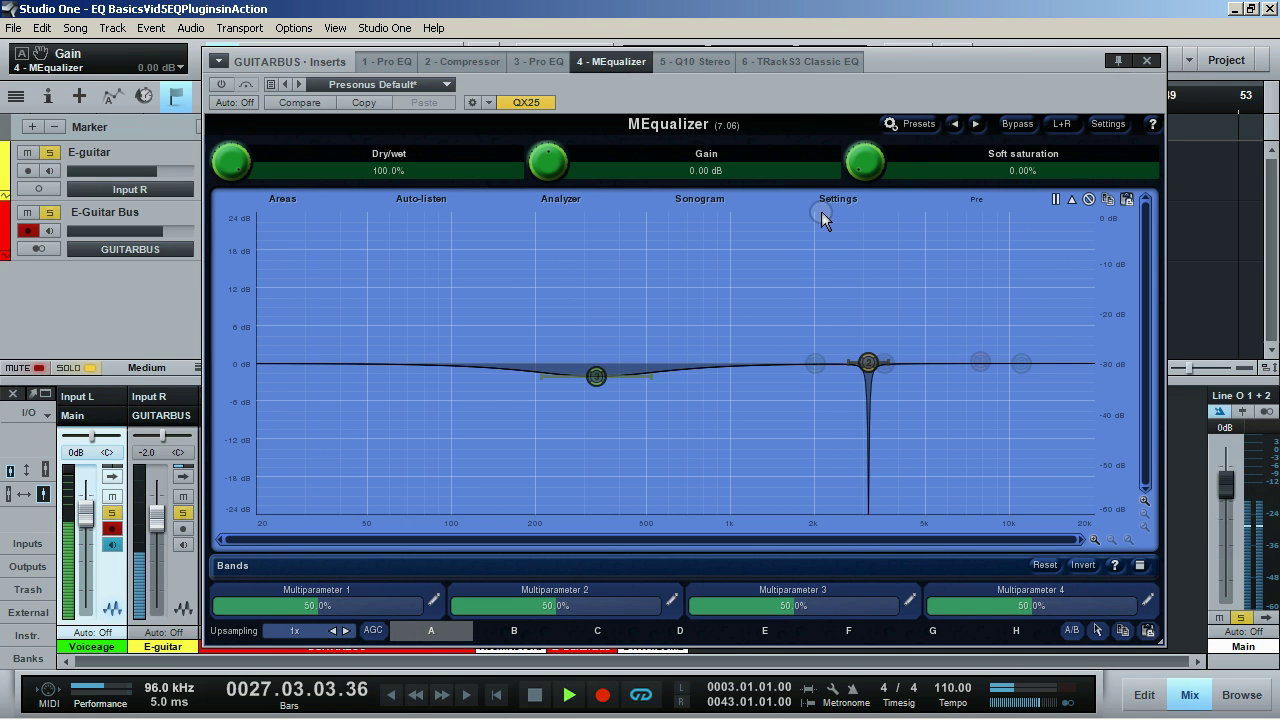
{"action": "left_click", "coordinate": [1147, 61]}
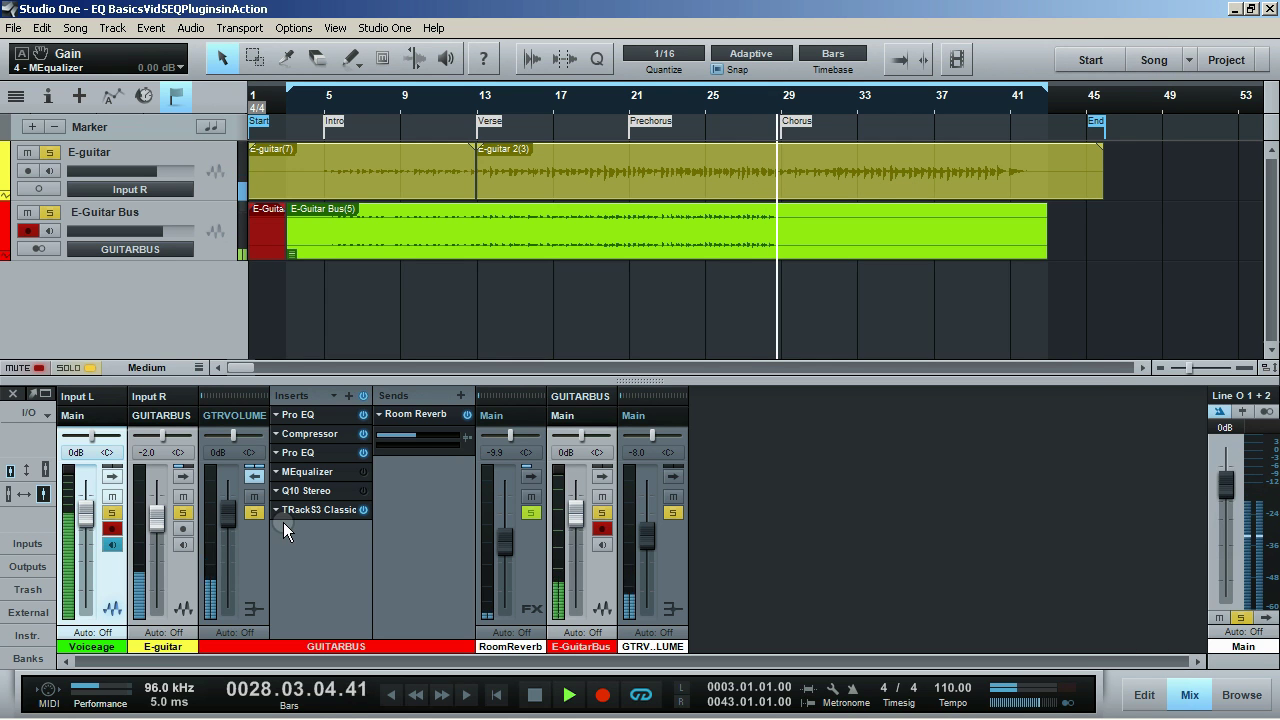
{"action": "left_click", "coordinate": [303, 491]}
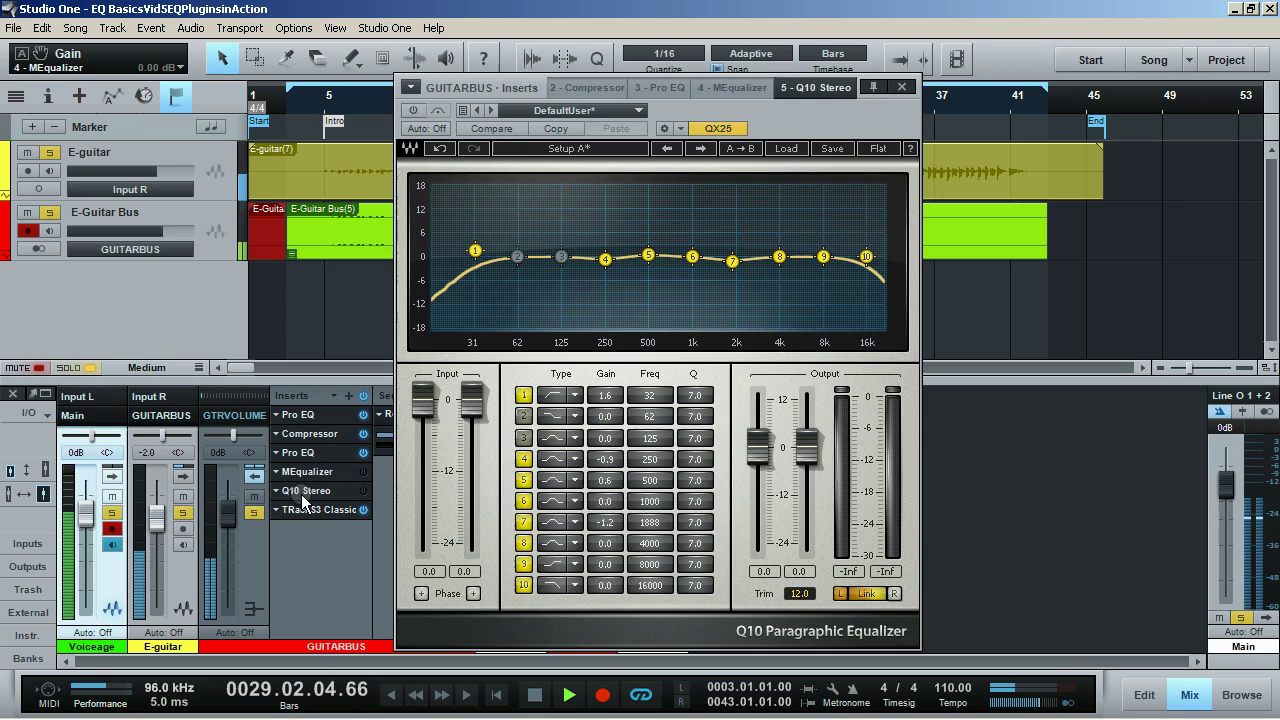
{"action": "left_click_drag", "start_coordinate": [889, 86], "coordinate": [925, 94]}
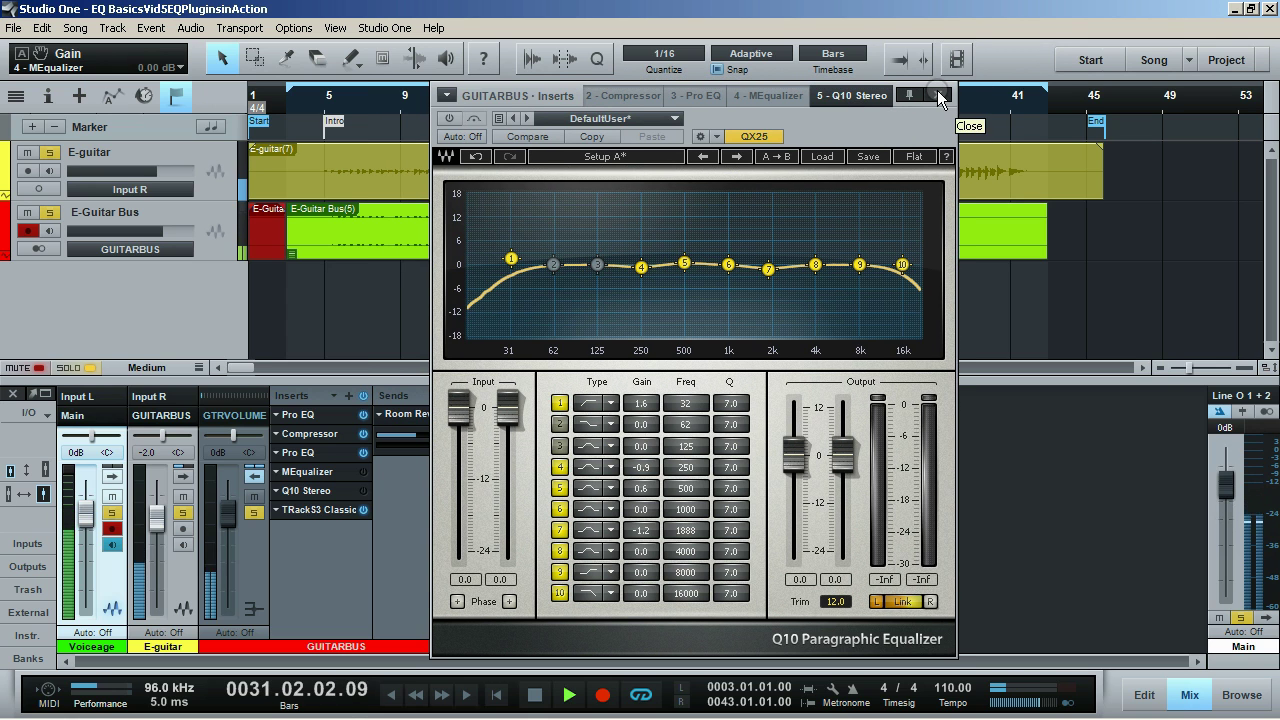
{"action": "left_click", "coordinate": [938, 92]}
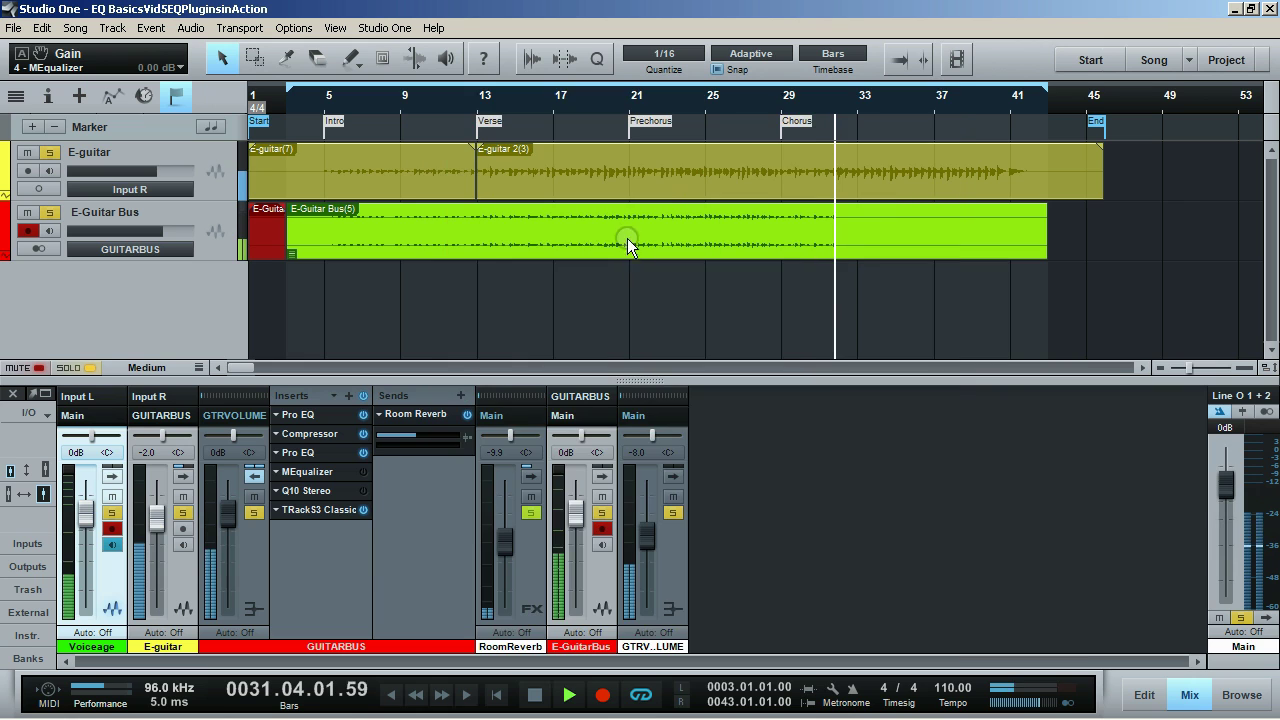
Step: Review the TRackS3 Classic EQ insert on GUITARBUS and close its window
{"action": "left_click", "coordinate": [295, 510]}
{"action": "left_click_drag", "start_coordinate": [718, 157], "coordinate": [798, 125]}
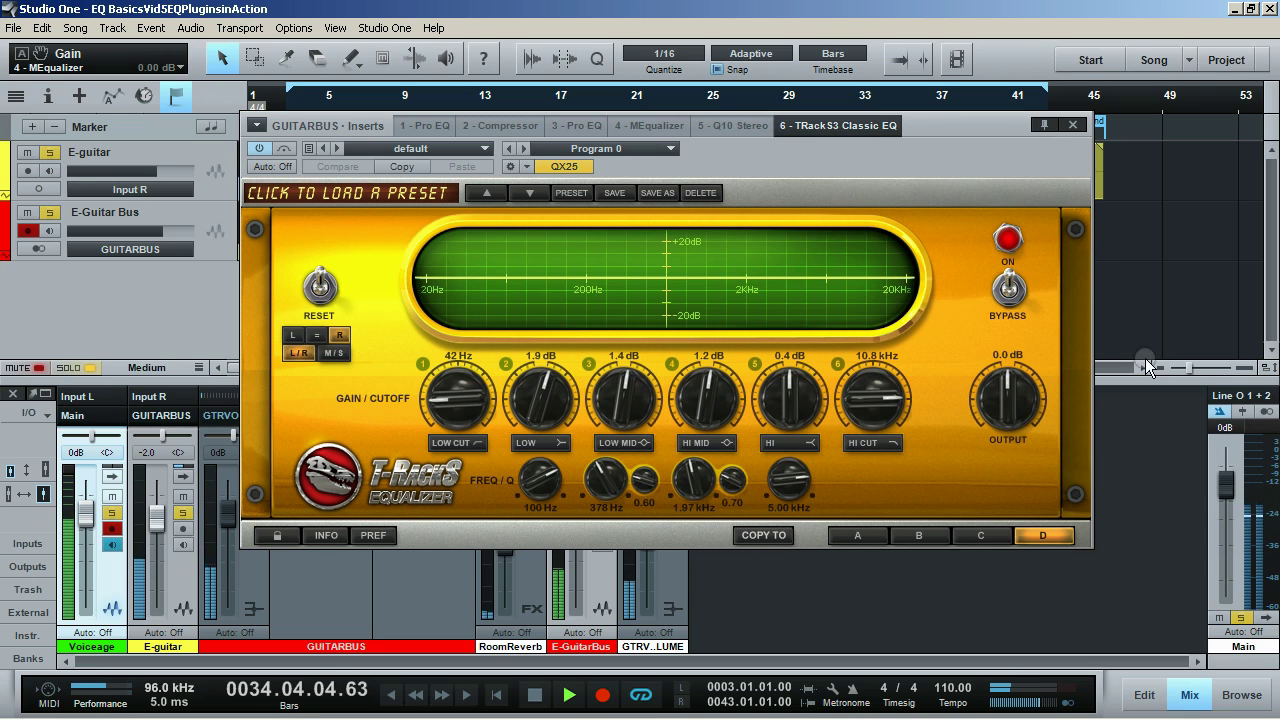
{"action": "left_click", "coordinate": [1069, 124]}
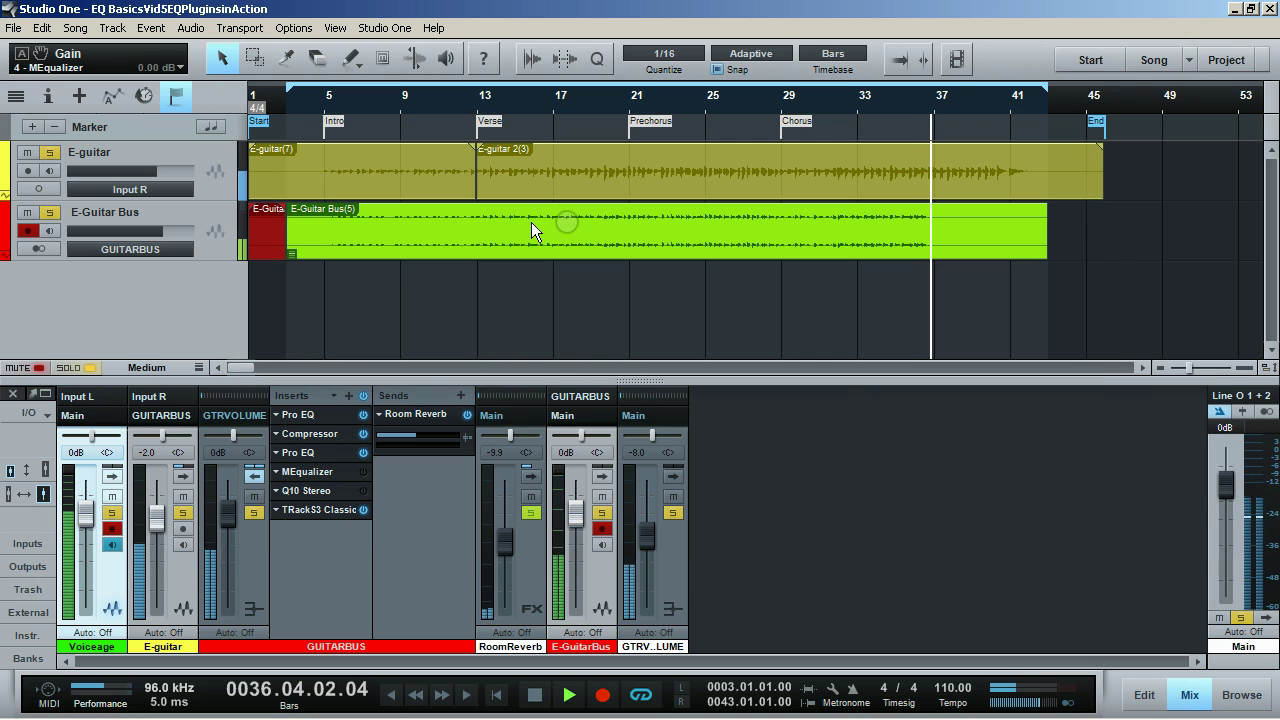
{"action": "right_click", "coordinate": [274, 469]}
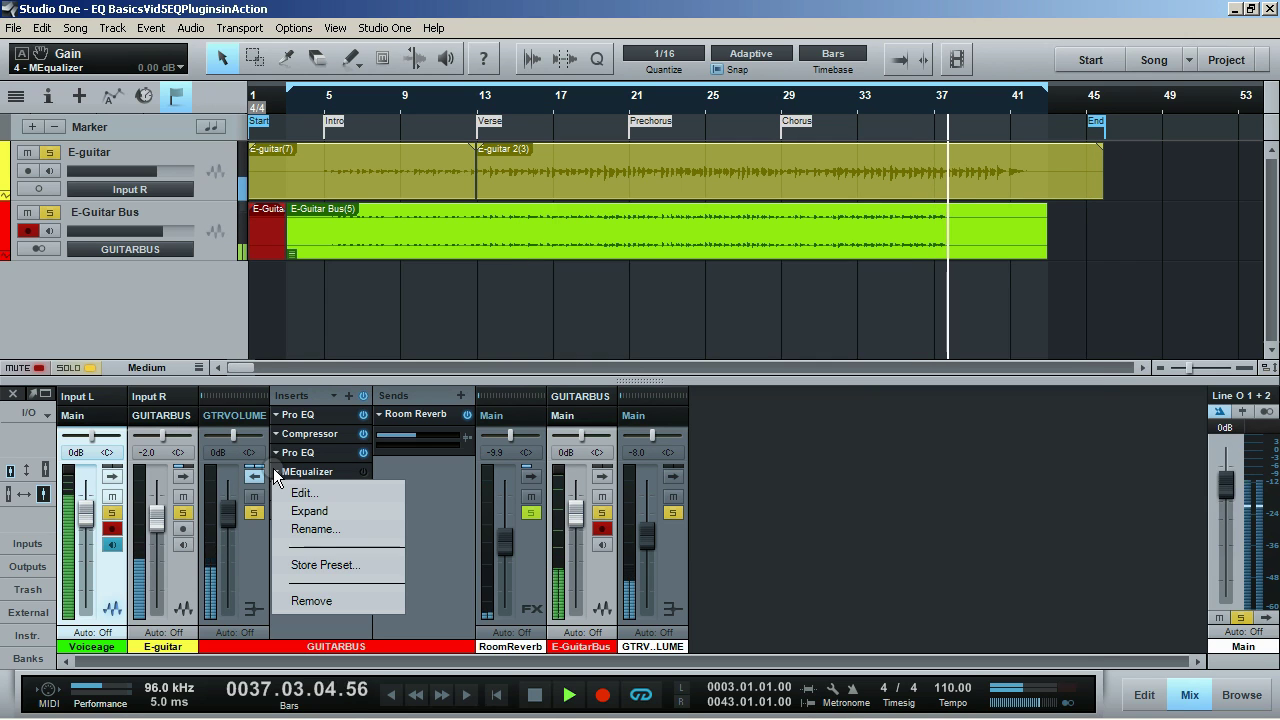
{"action": "left_click", "coordinate": [435, 506]}
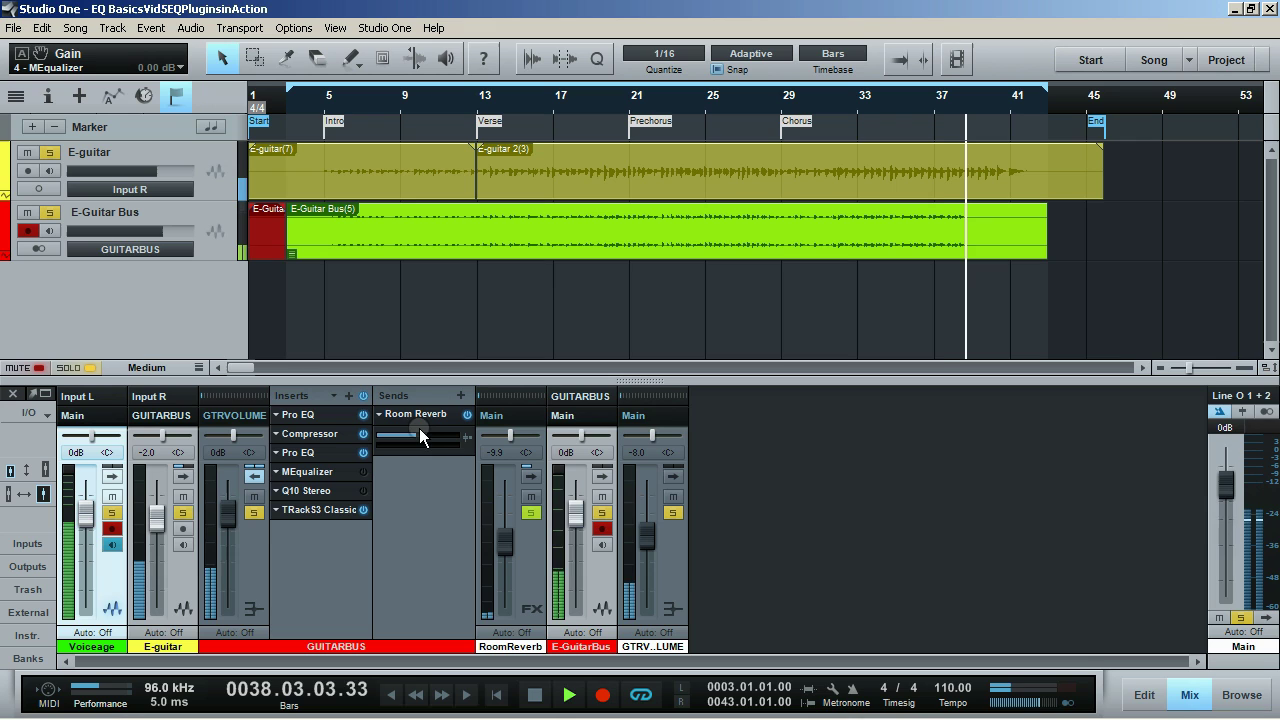